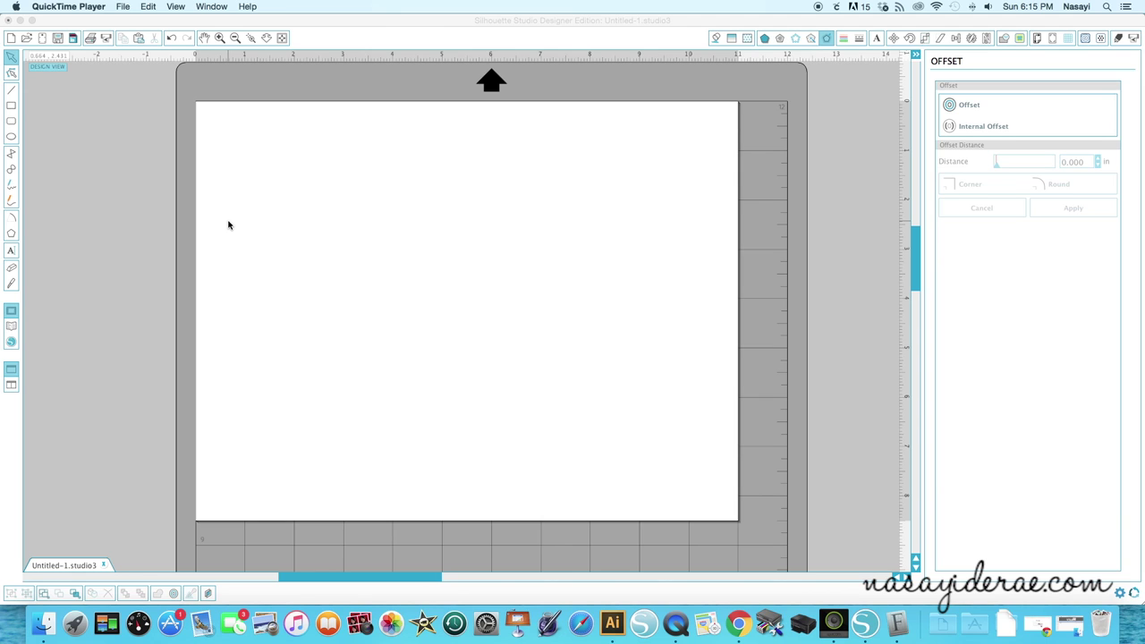
- Draw a rectangle that nearly fills the page and select it
left_click(11, 106)
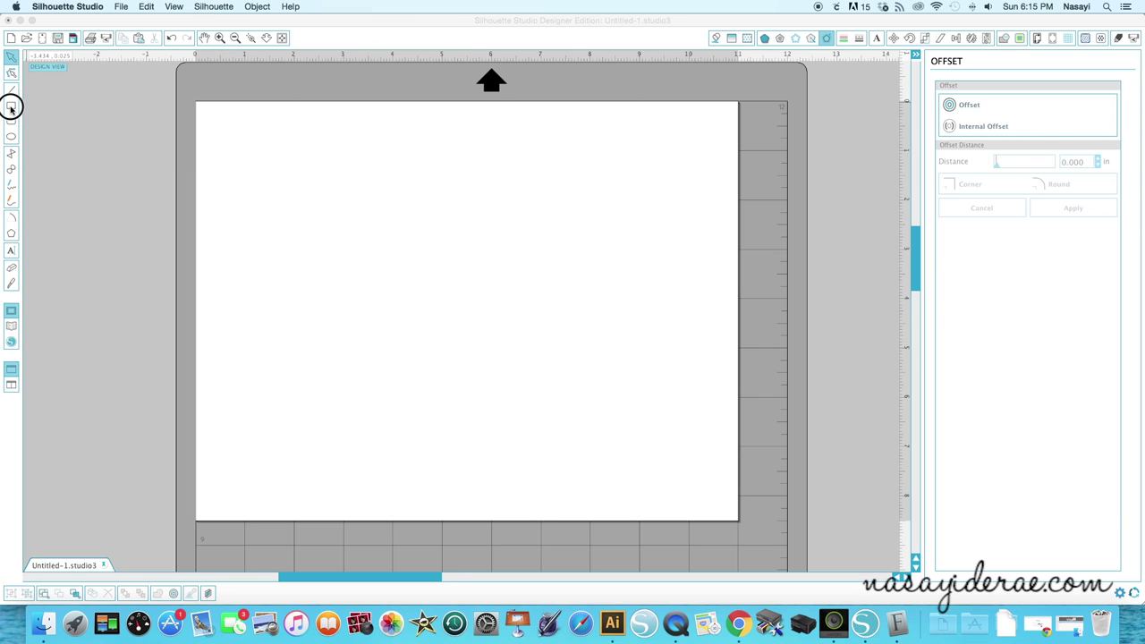
left_click(11, 108)
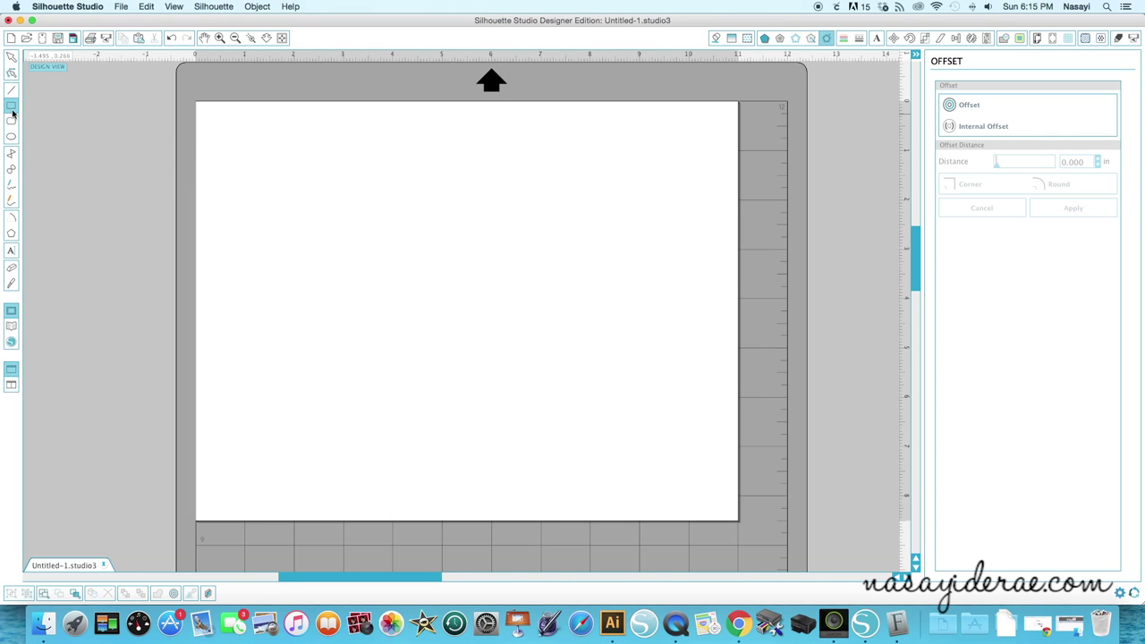
mouse_move(223, 117)
left_mouse_down()
mouse_move(581, 384)
mouse_move(676, 473)
mouse_move(712, 476)
left_mouse_up()
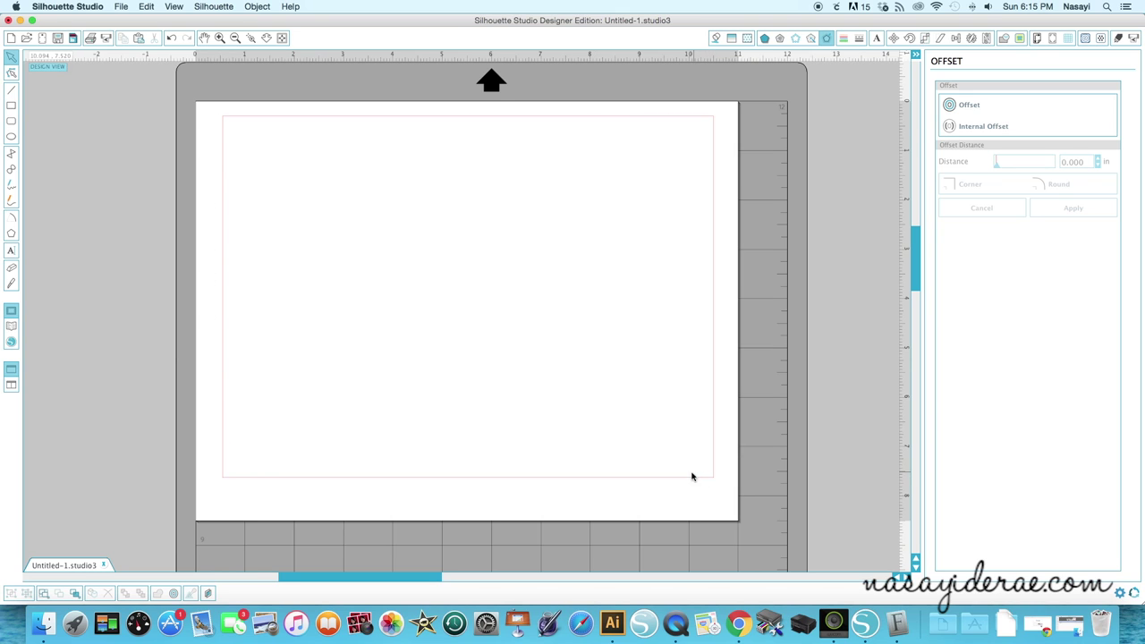
left_click(683, 478)
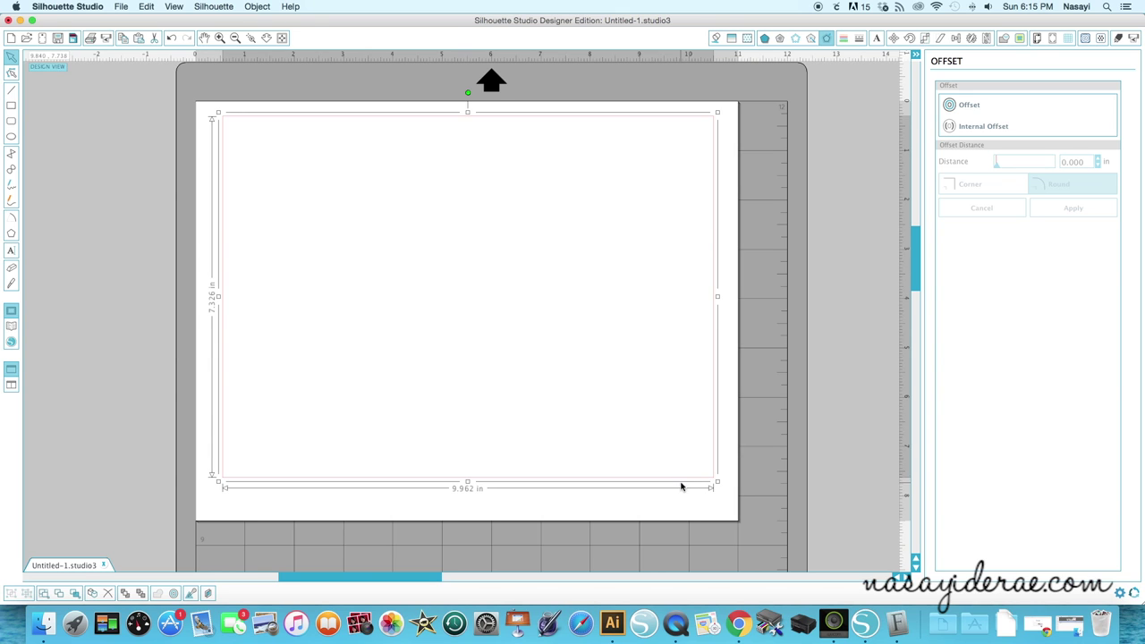
- Unlock the aspect ratio and scale the rectangle to 10.5 × 8 in, nudging it slightly
left_click(909, 38)
left_click(955, 38)
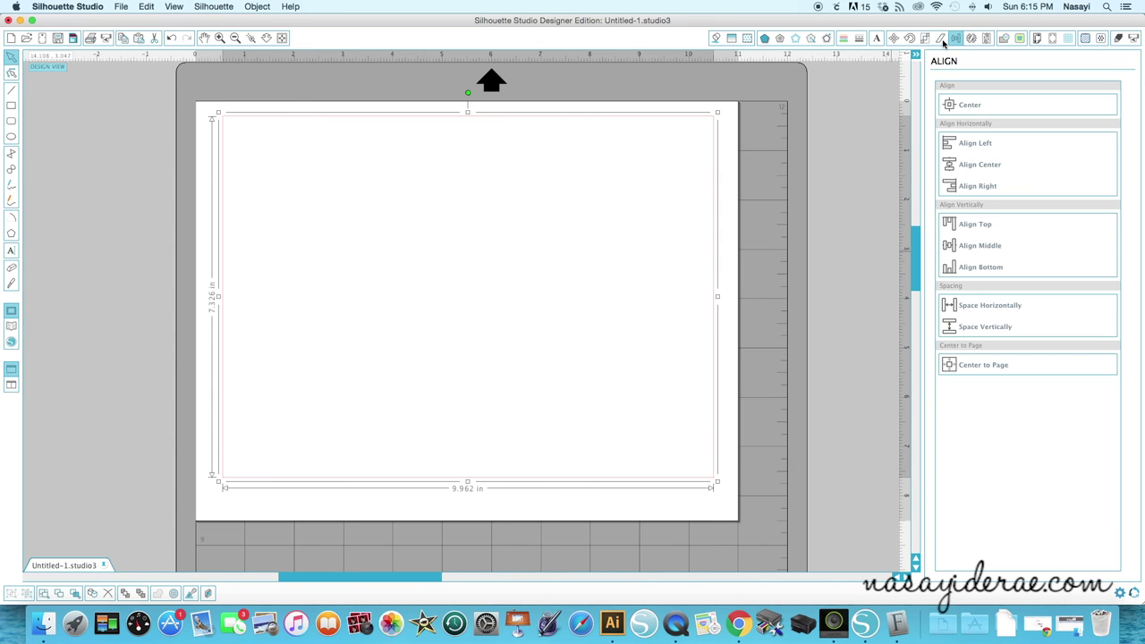
left_click(925, 38)
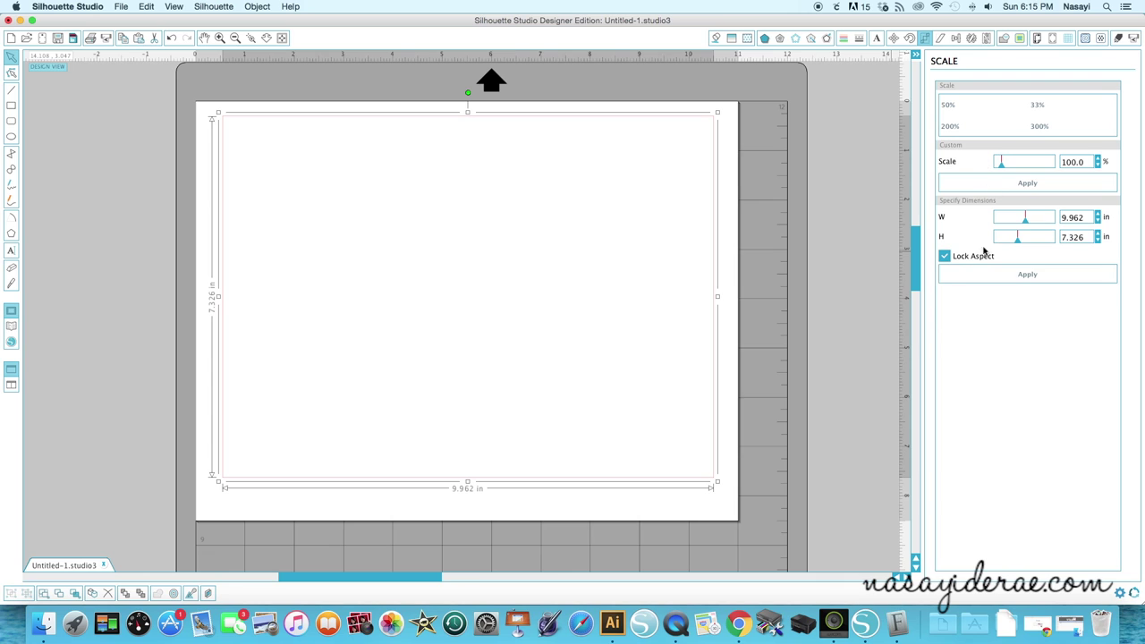
left_click(945, 255)
double_click(1074, 216)
type("10.5")
key("Tab")
type("8")
key("Return")
left_click_drag(727, 287, 723, 302)
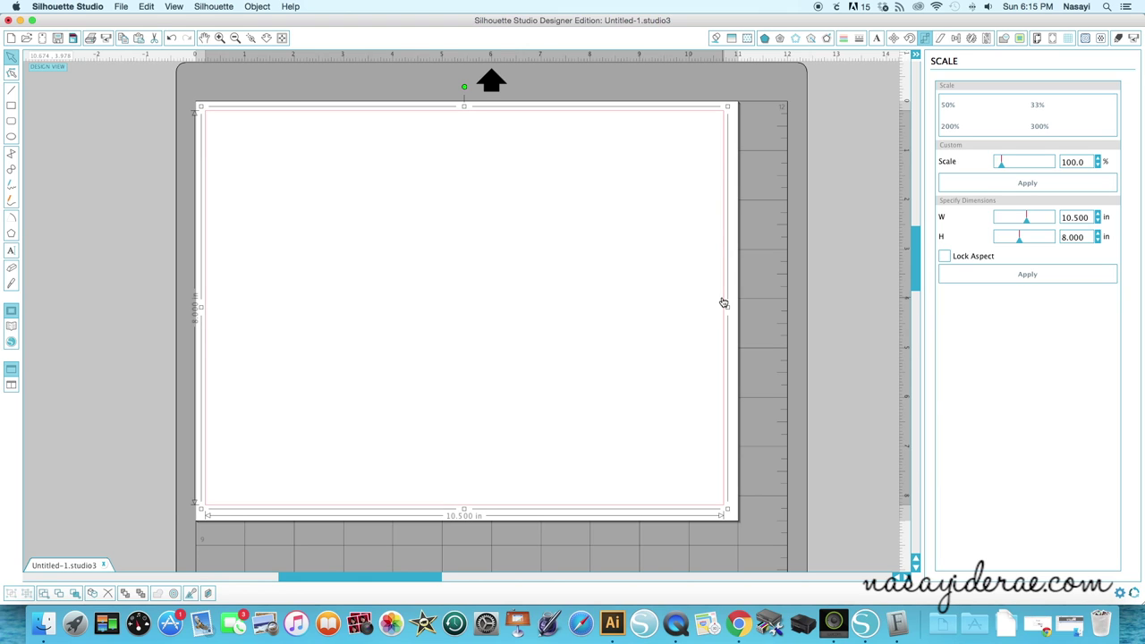
- Add a text box near the page centre containing a capital W
left_click(105, 285)
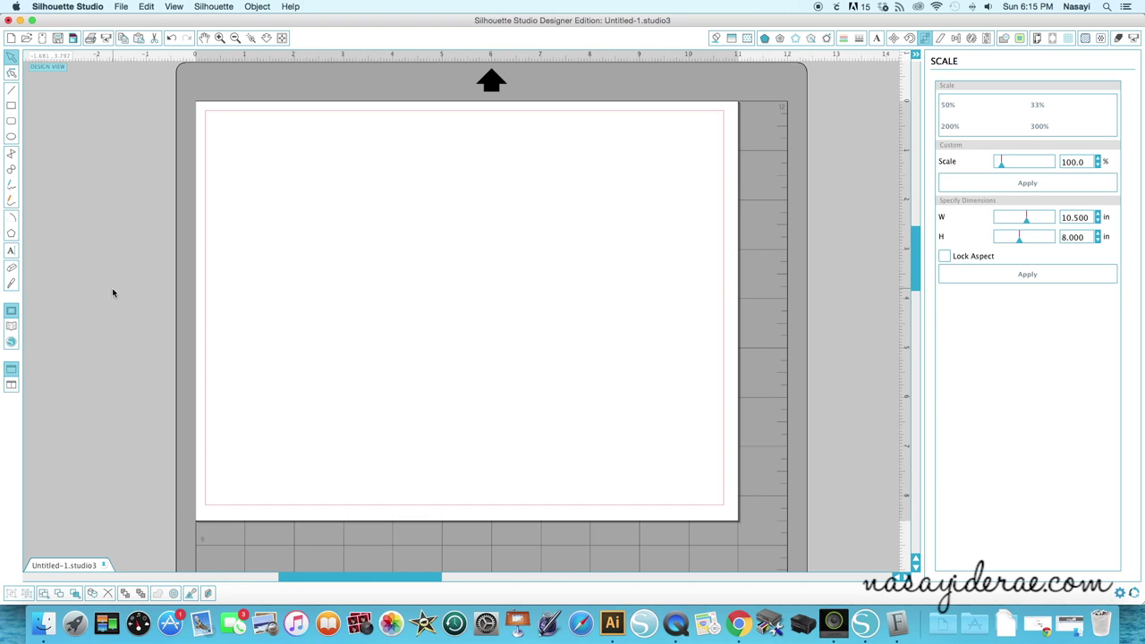
left_click(11, 250)
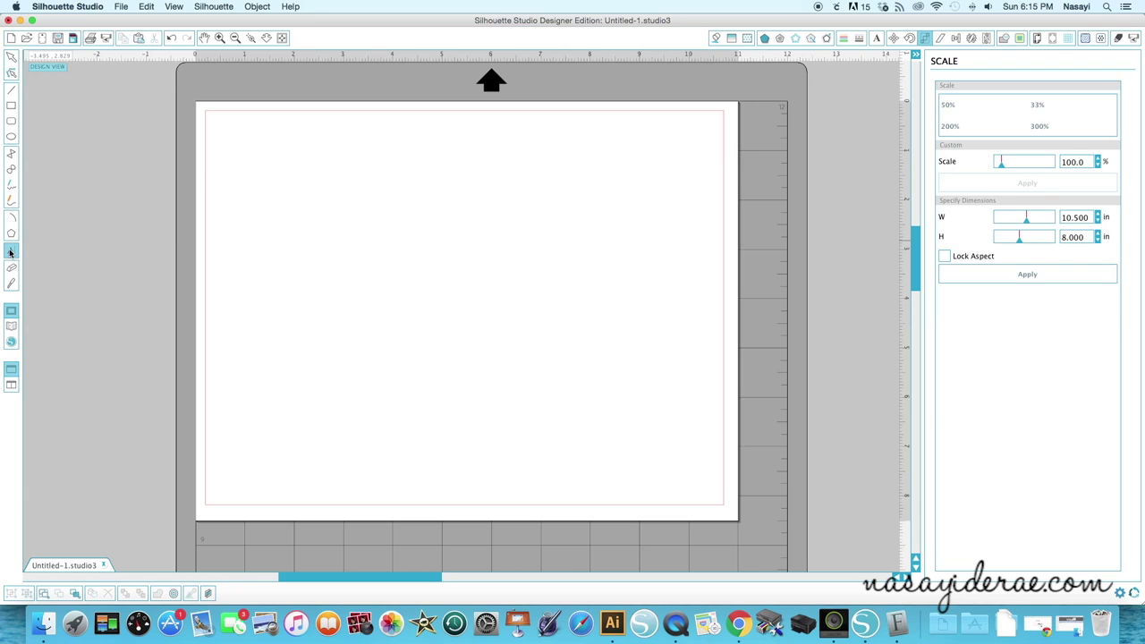
left_click(403, 275)
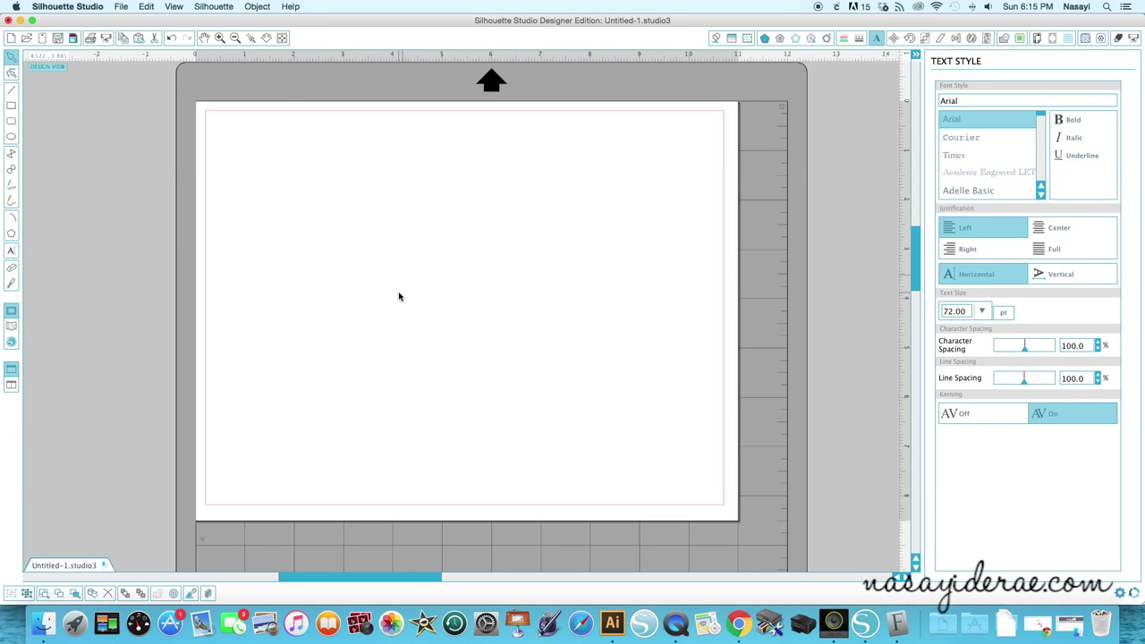
type("W")
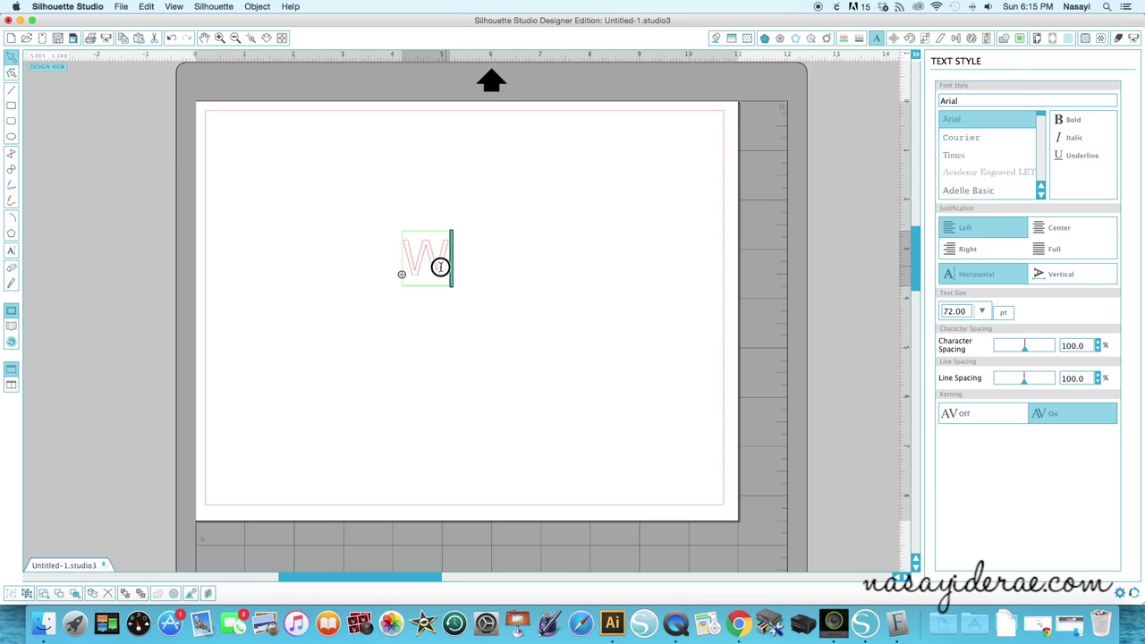
- Set the W in the Teletype font and leave it selected
left_click_drag(440, 267, 465, 263)
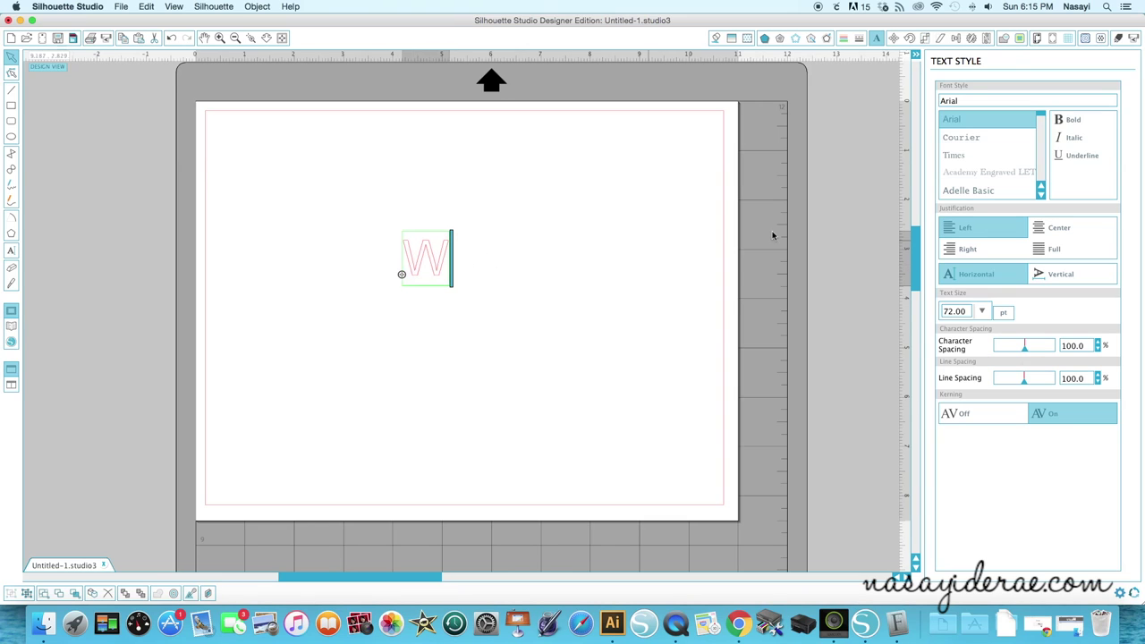
left_click(975, 101)
type("teletype")
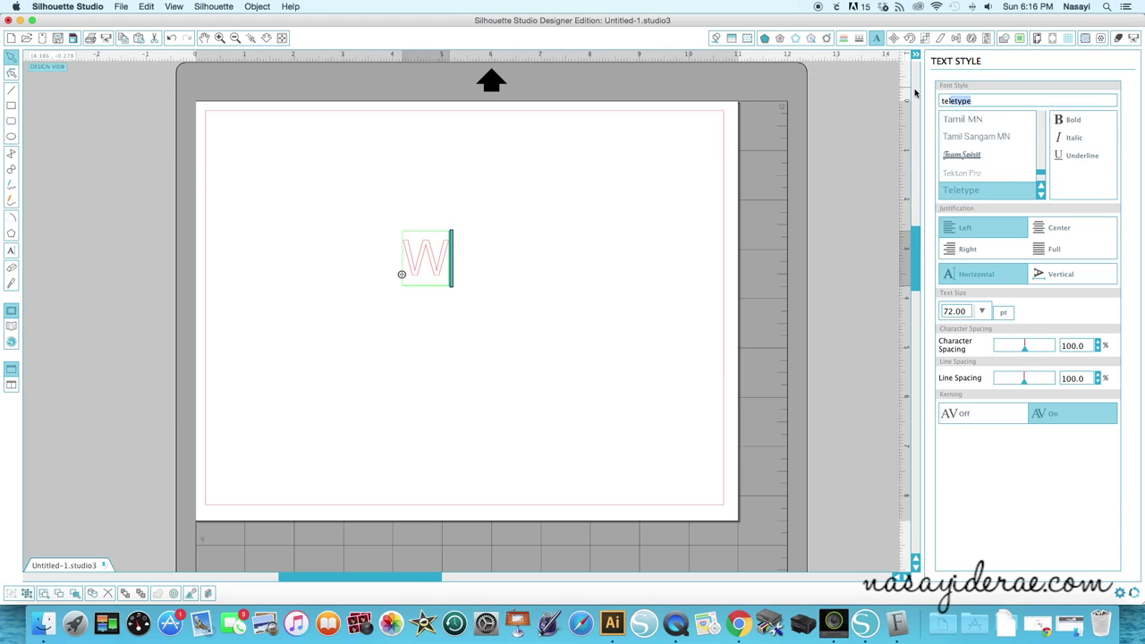
left_click(964, 192)
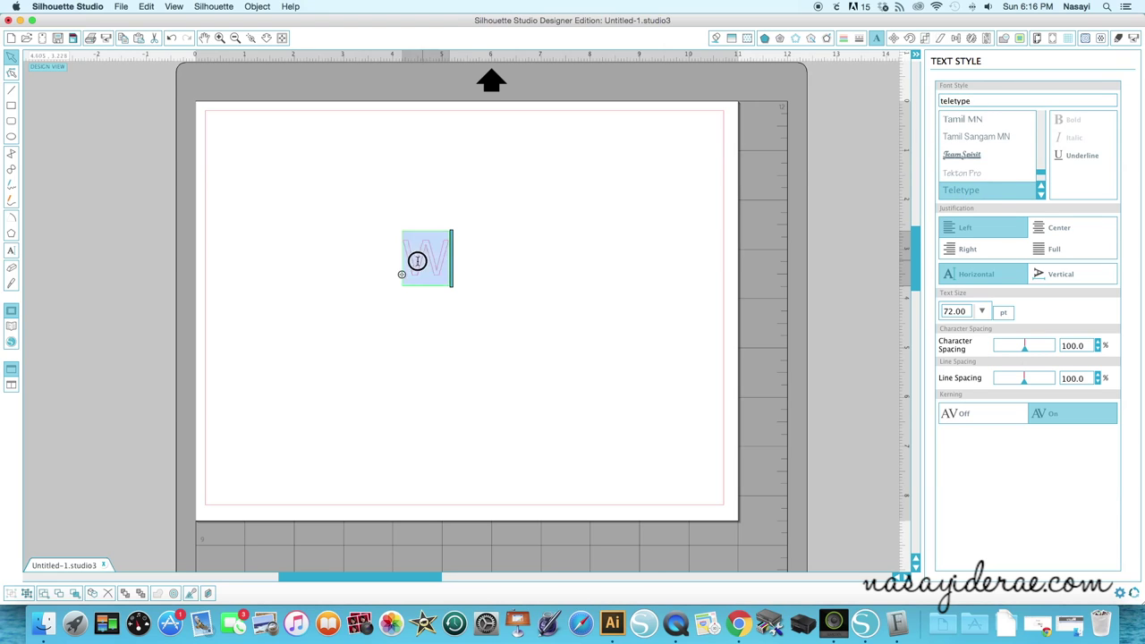
left_click(430, 263)
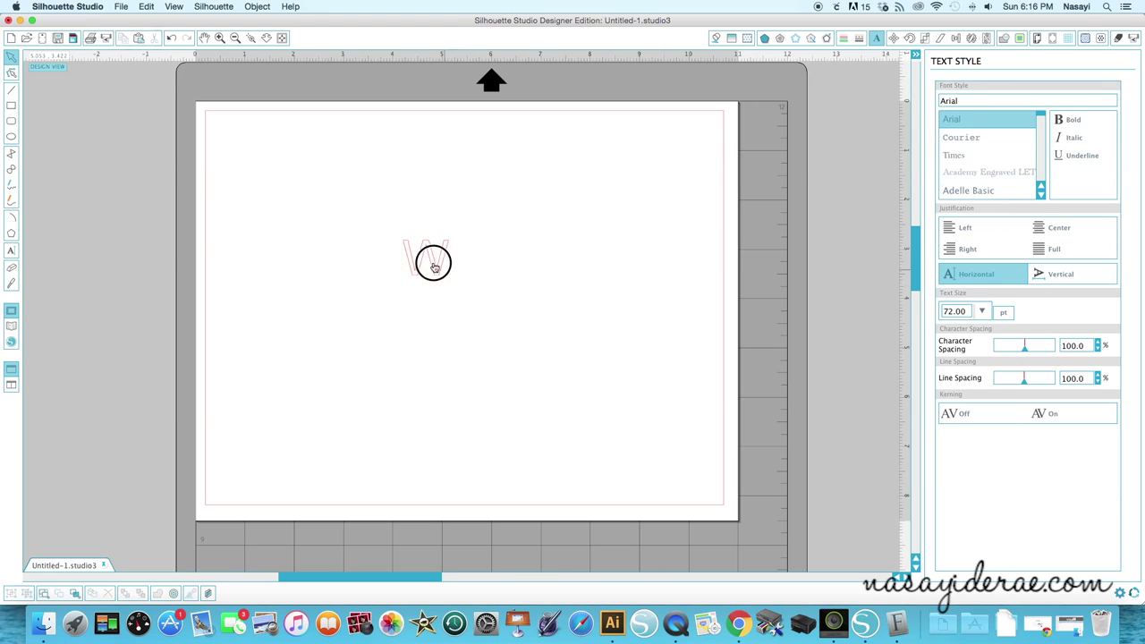
left_click(454, 259)
left_click(454, 259)
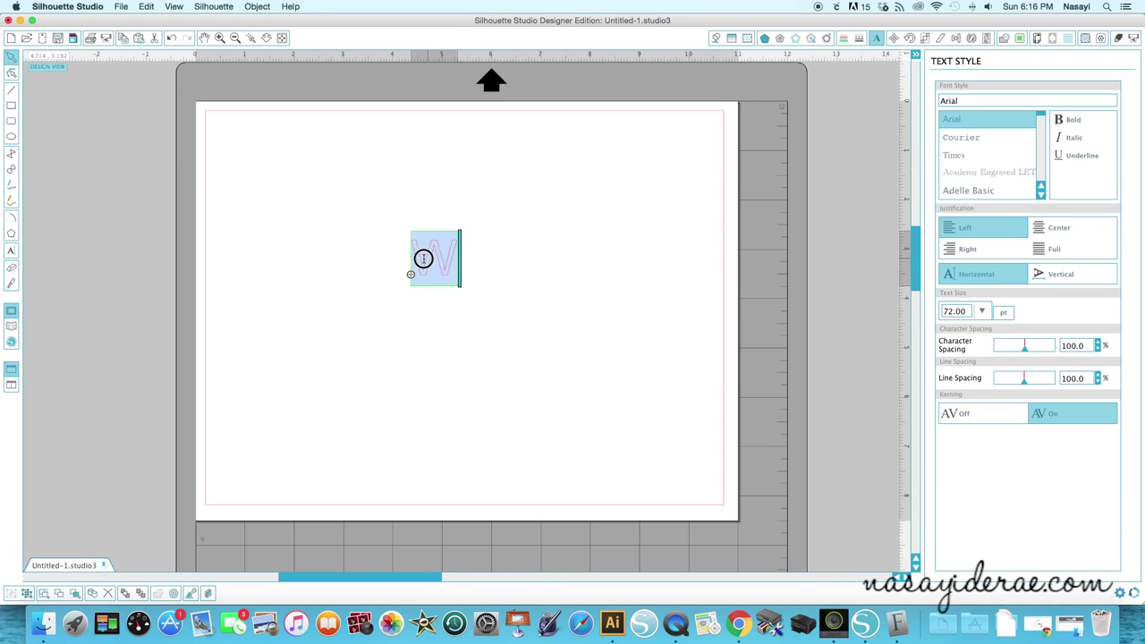
left_click(452, 242)
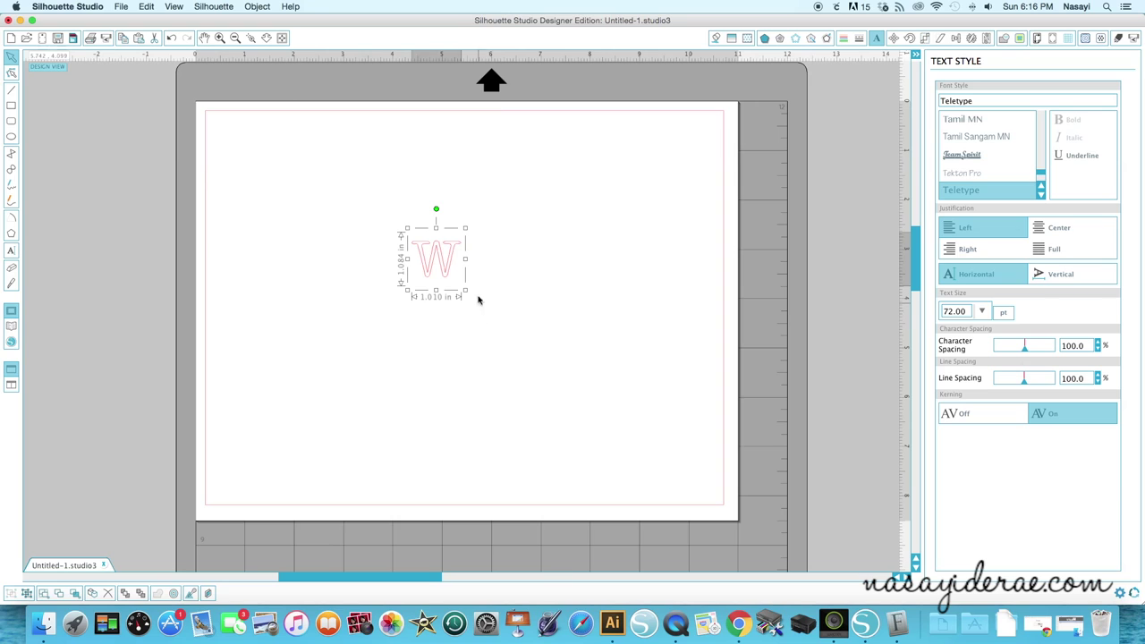
- Enlarge the W to about 7.9 in wide (565.60 pt) and shift it toward the page's top-left
left_click(467, 292)
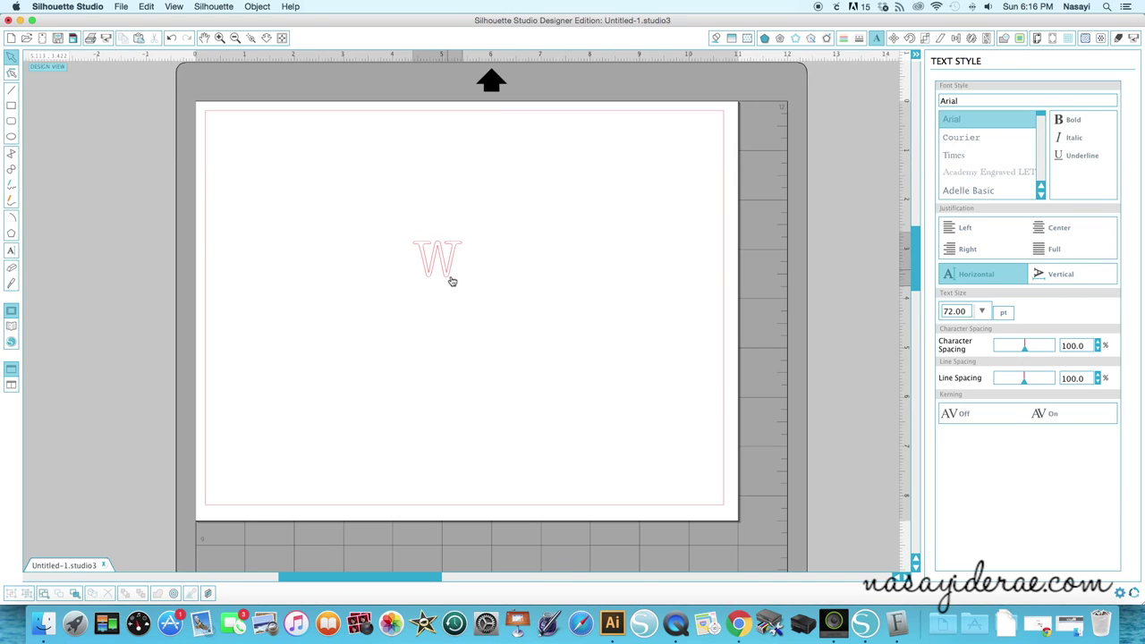
left_click(449, 280)
left_click_drag(472, 296, 689, 439)
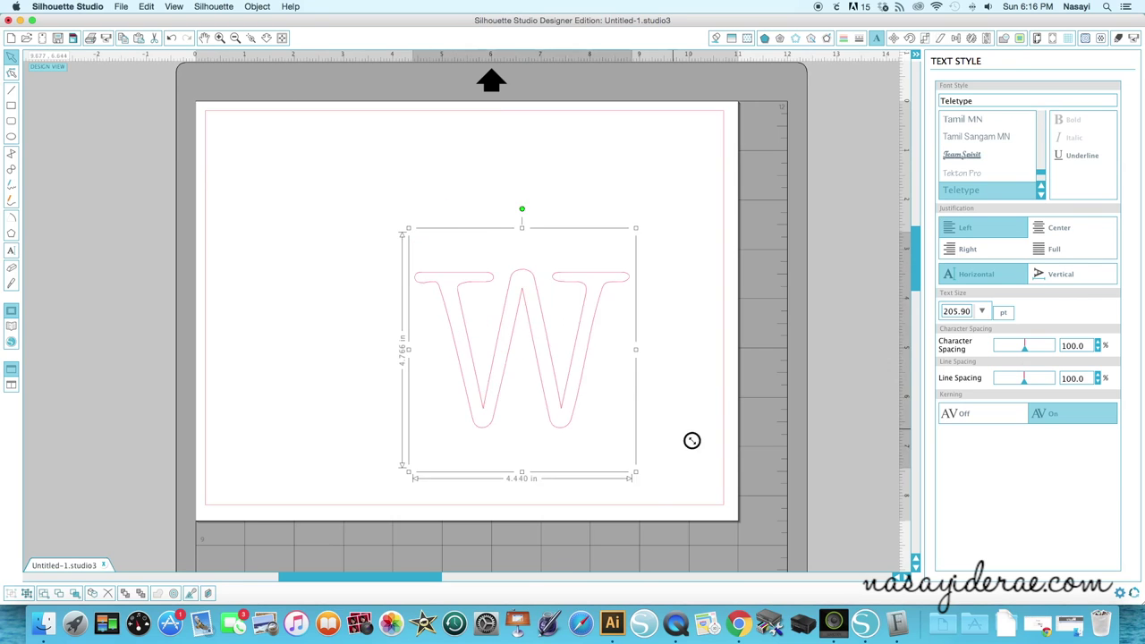
left_click(545, 389)
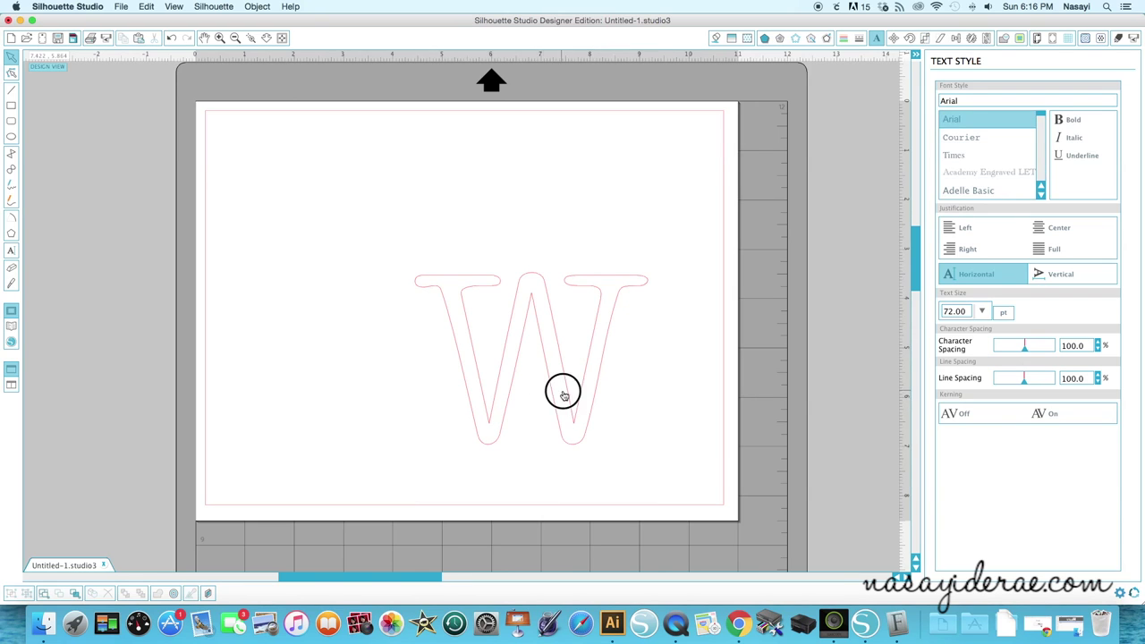
left_click_drag(562, 388, 496, 308)
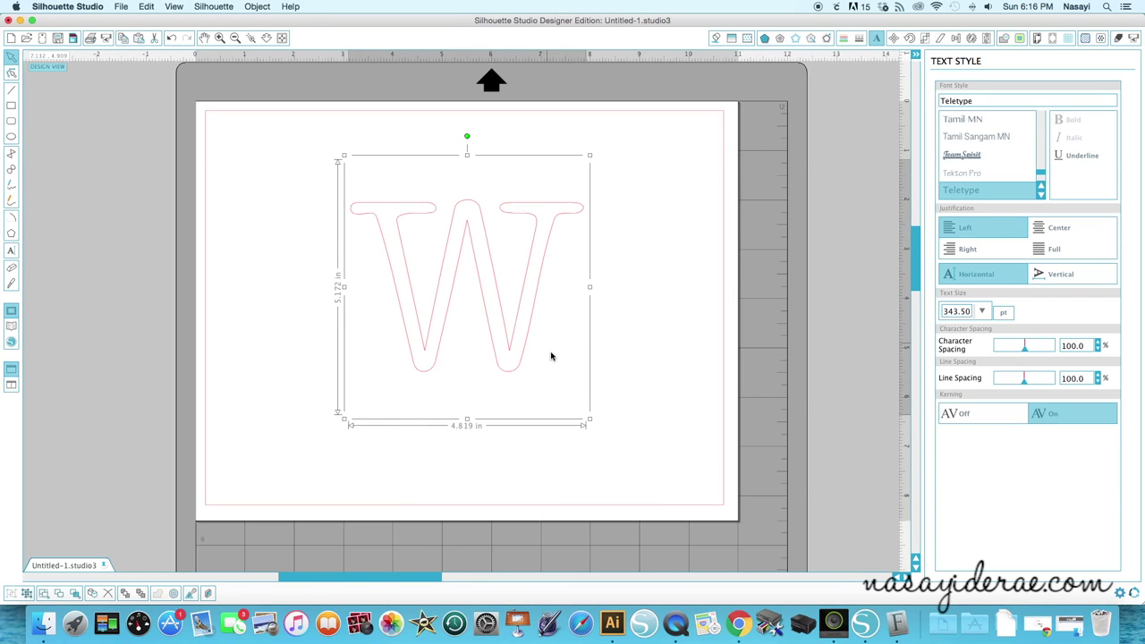
left_click_drag(589, 420, 678, 511)
left_click_drag(566, 407, 503, 358)
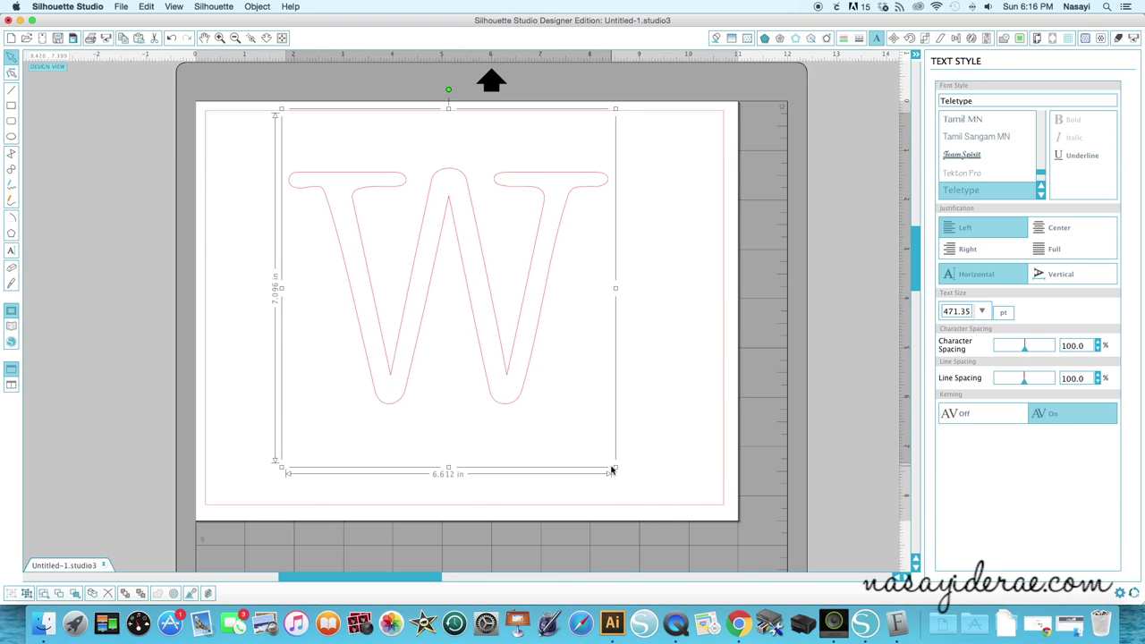
left_click_drag(615, 468, 733, 525)
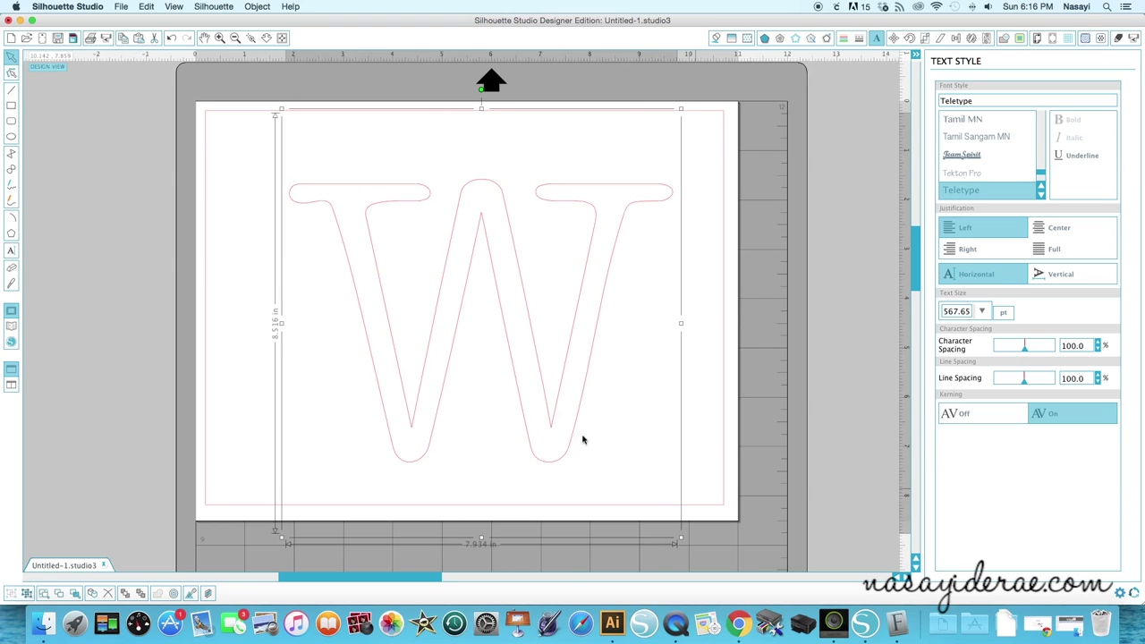
left_click_drag(549, 430, 534, 403)
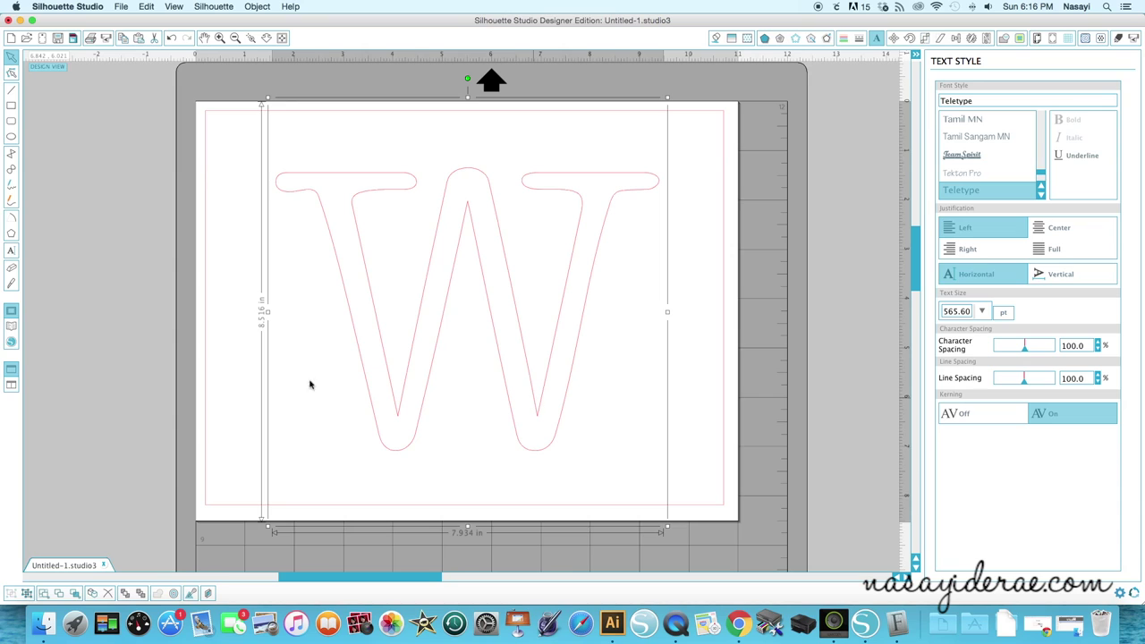
left_click(173, 593)
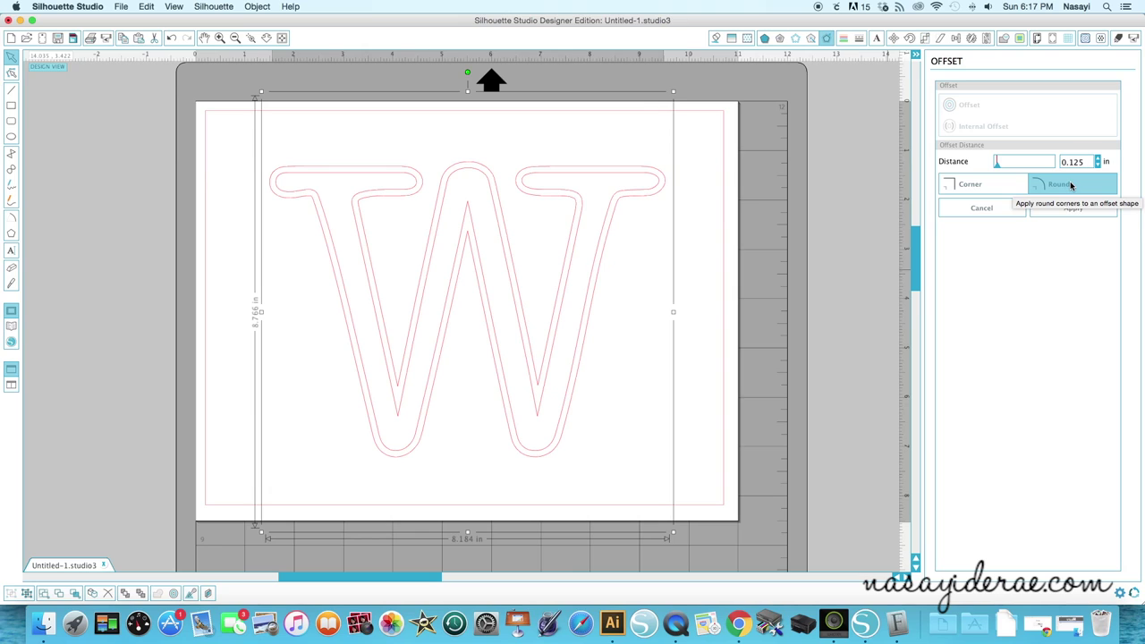
- Apply a 0.125 in Corner offset to the W, delete the original letter, and nudge the outline
left_click(976, 185)
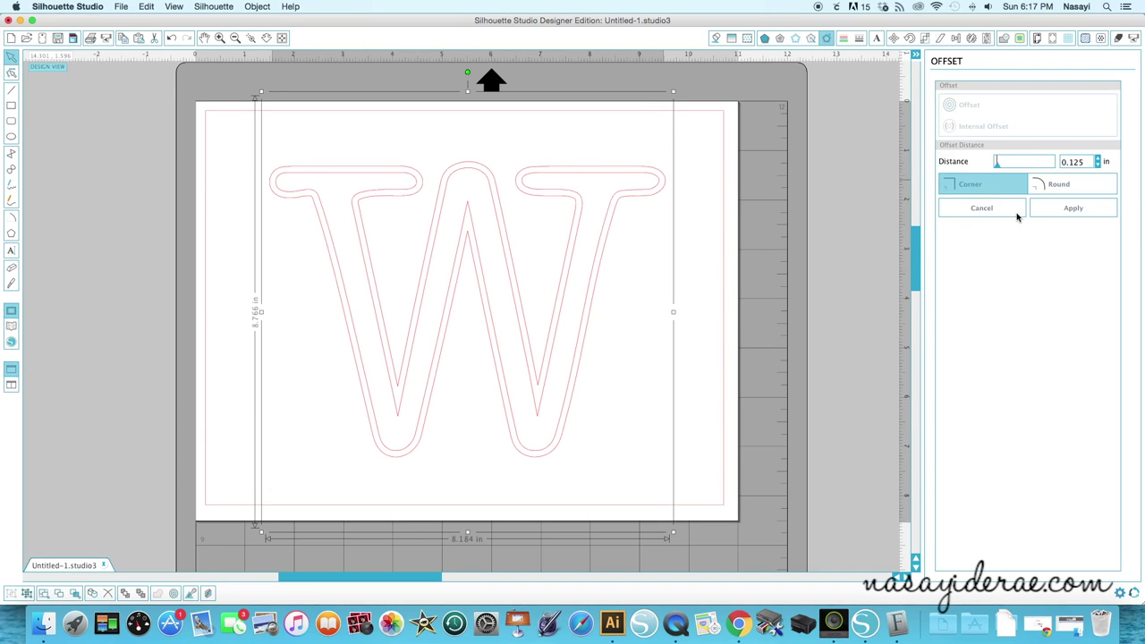
left_click(1087, 210)
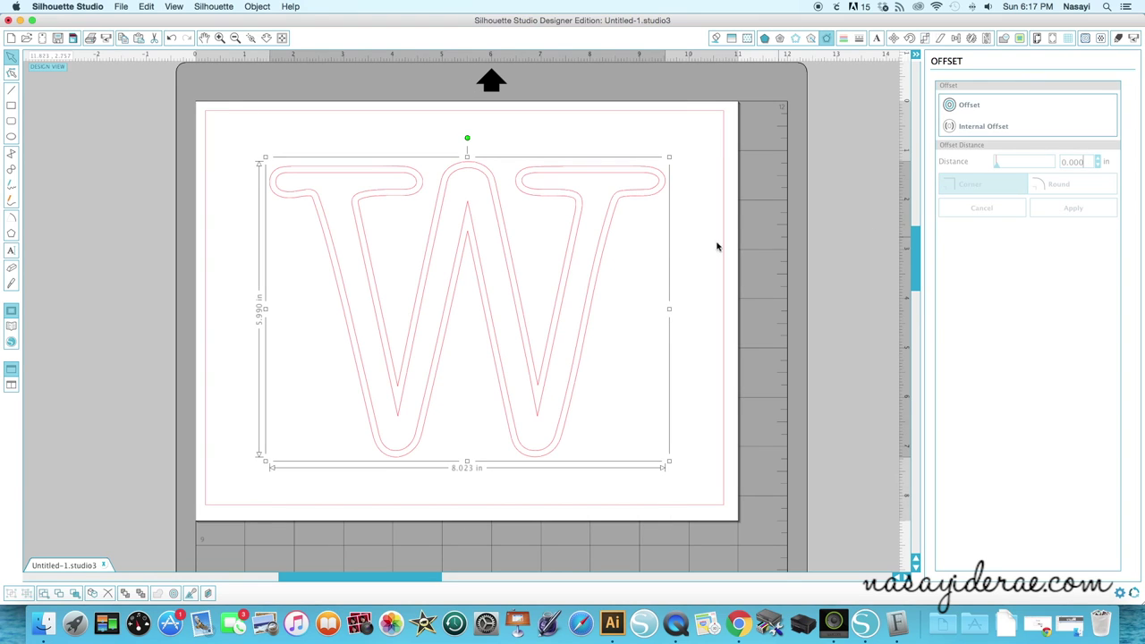
left_click(654, 215)
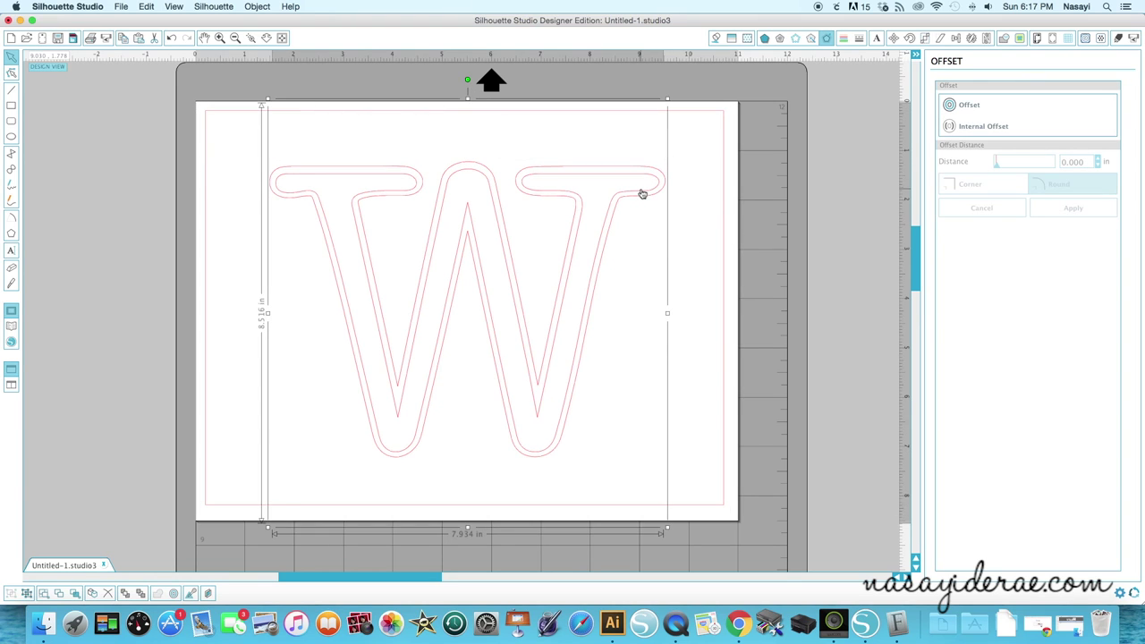
key("Delete")
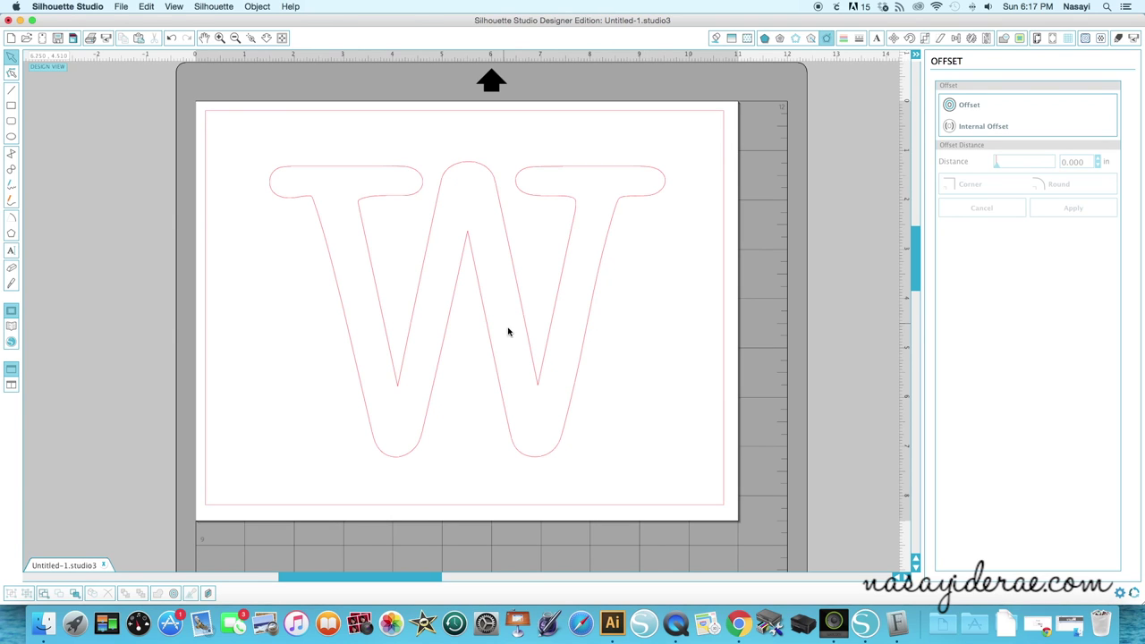
left_click_drag(526, 323, 522, 317)
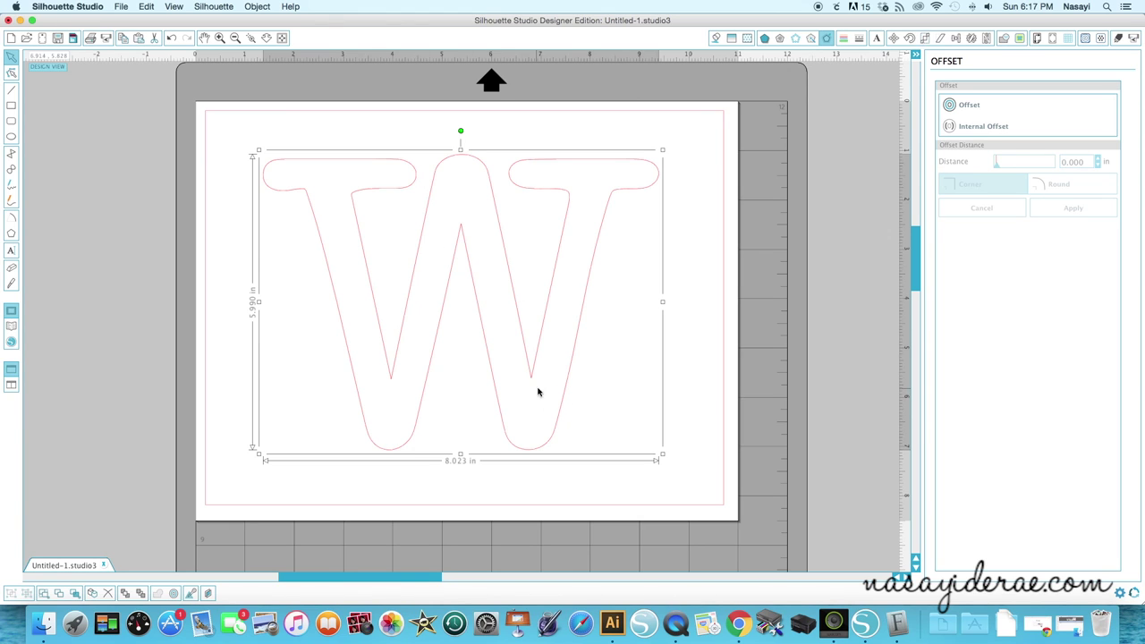
left_click(48, 315)
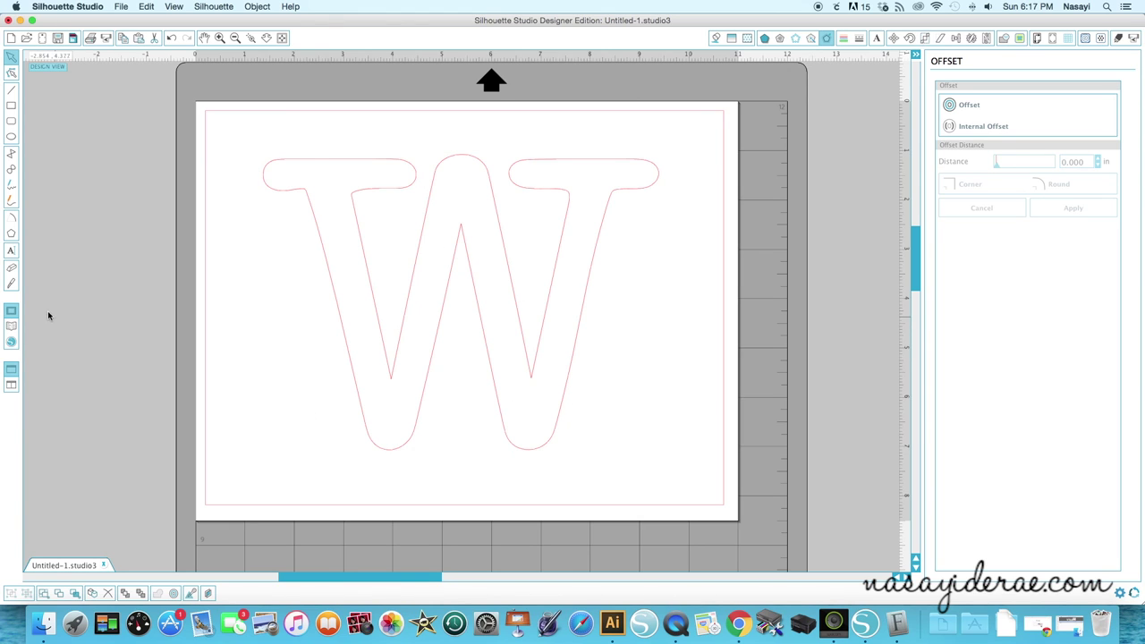
- Add a text box left of the W reading 'Worley'
left_click(12, 251)
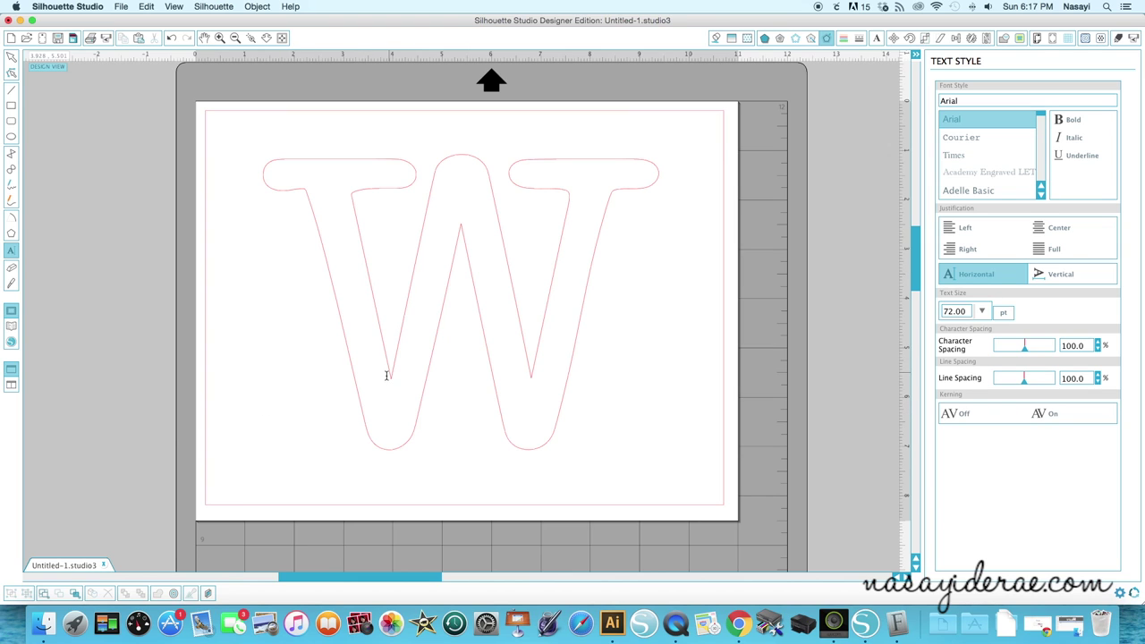
left_click(256, 375)
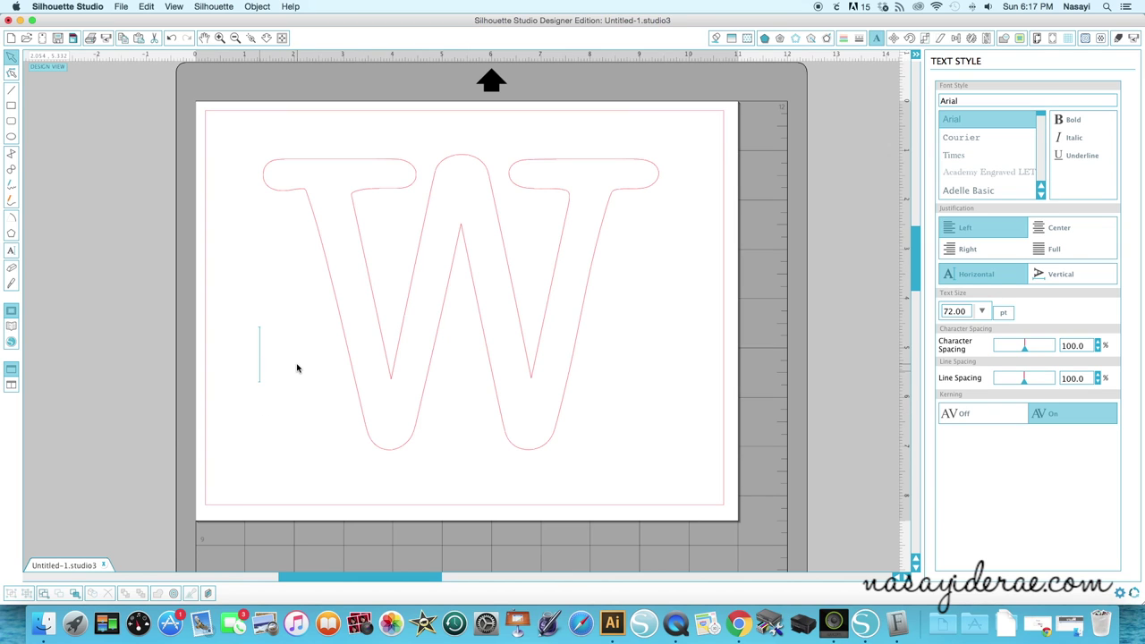
type("Worley")
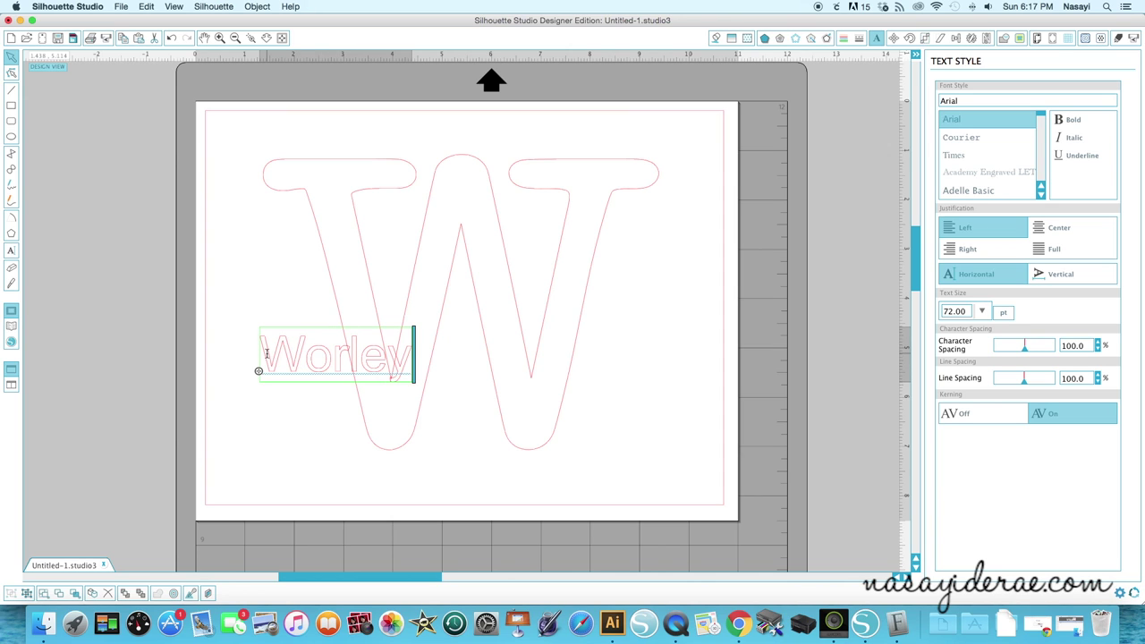
- Set the Worley text in the Magnolia Sky script font and select it
left_click_drag(267, 355, 405, 356)
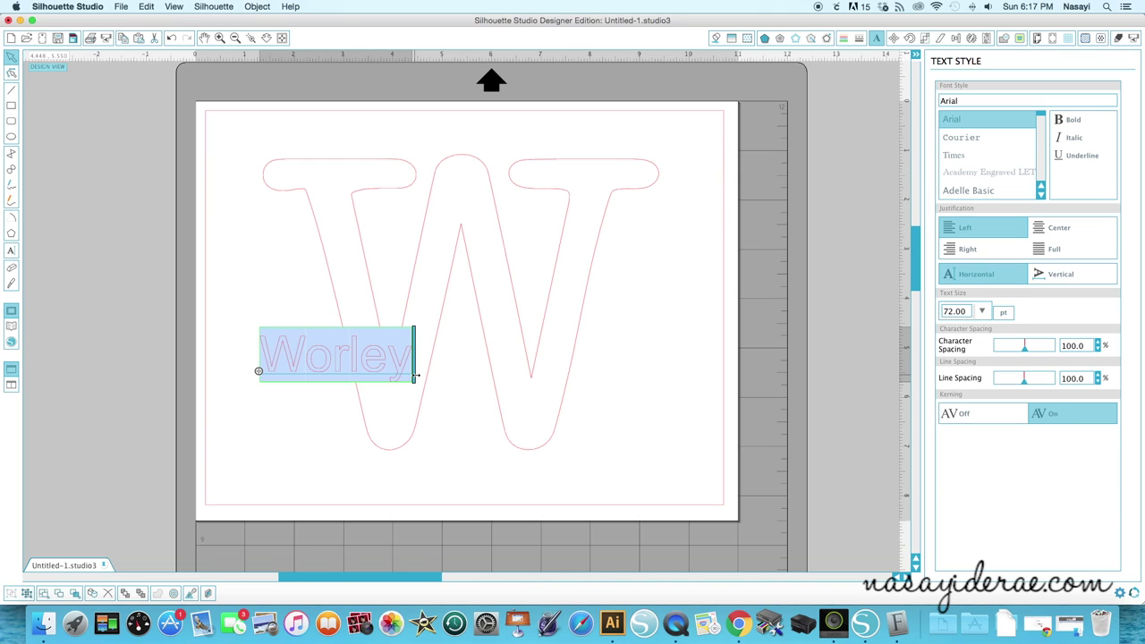
left_click_drag(963, 101, 929, 99)
type("magnolia Sky")
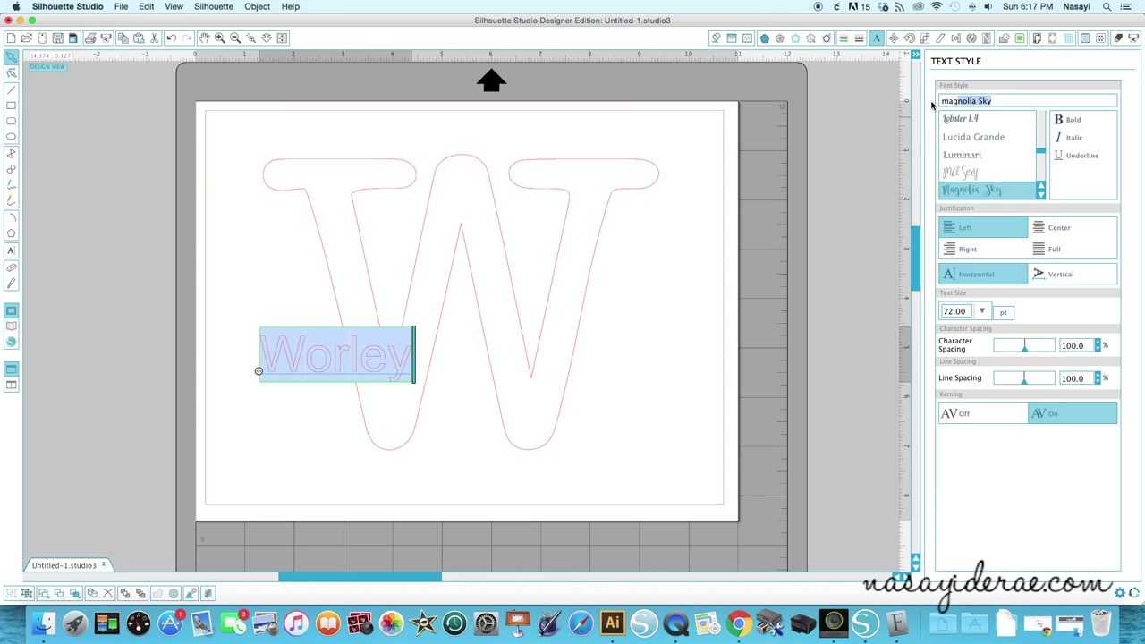
key("Return")
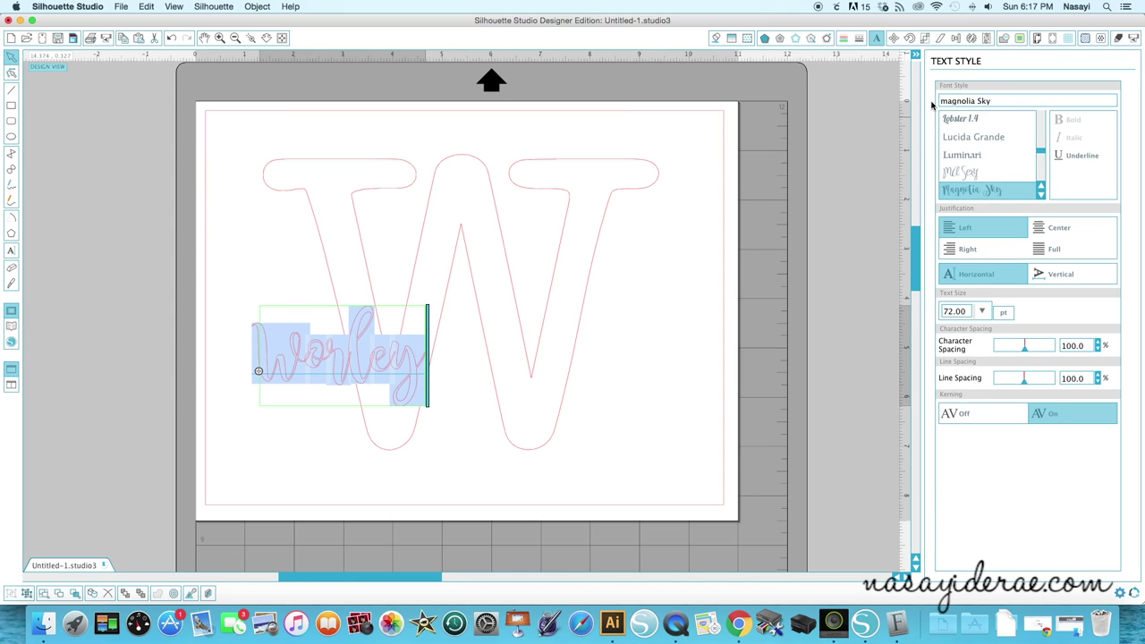
left_click(636, 368)
left_click(340, 374)
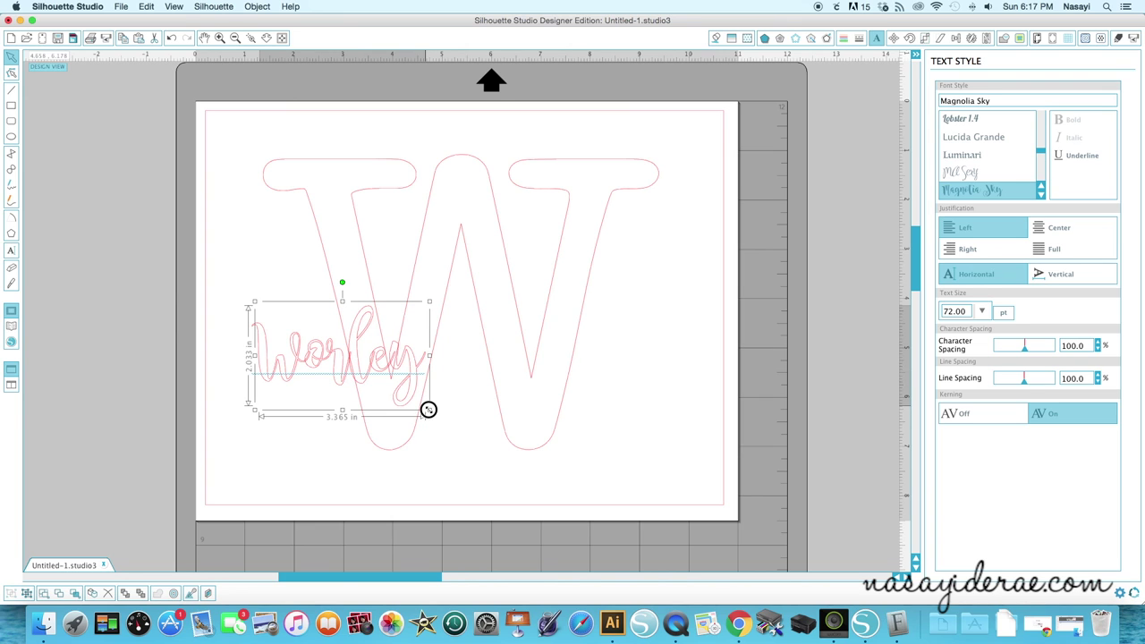
- Enlarge Worley to 163.15 pt (7.625 × 4.606 in) and centre it across the W
left_click_drag(427, 406, 665, 483)
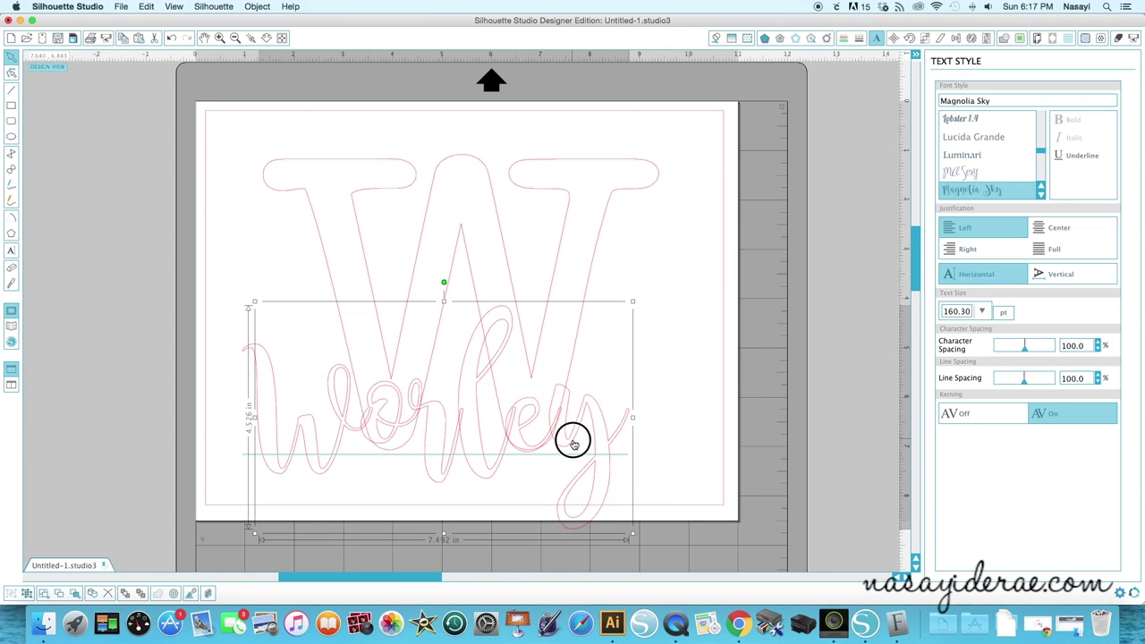
left_click_drag(572, 442, 595, 345)
left_click_drag(657, 433, 642, 344)
left_click_drag(651, 434, 661, 439)
left_click_drag(605, 343, 609, 345)
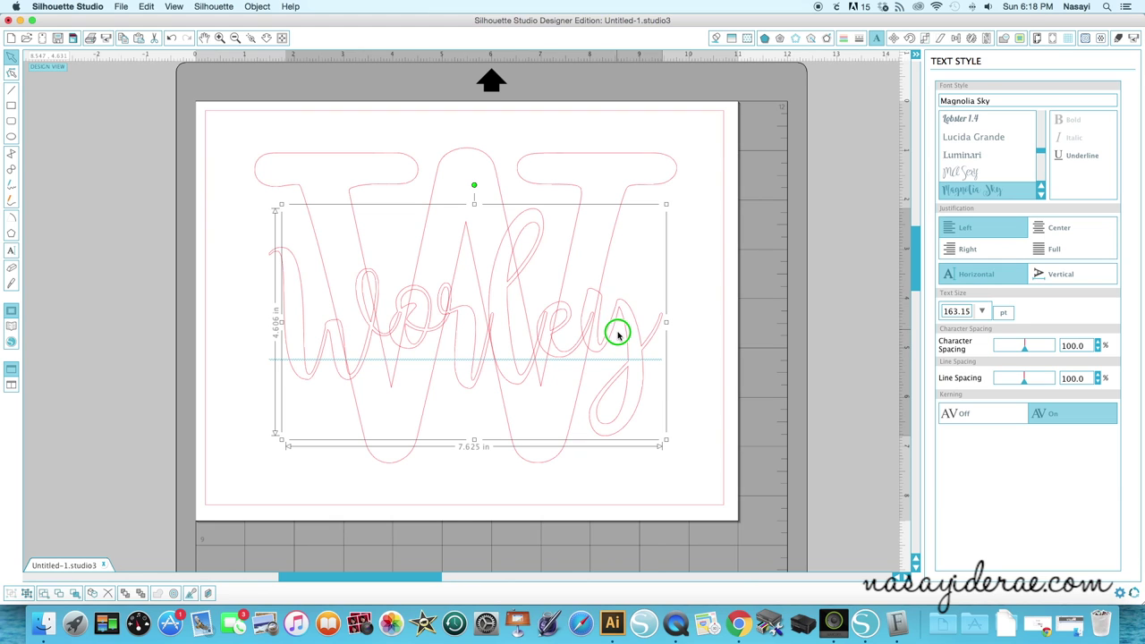
right_click(617, 334)
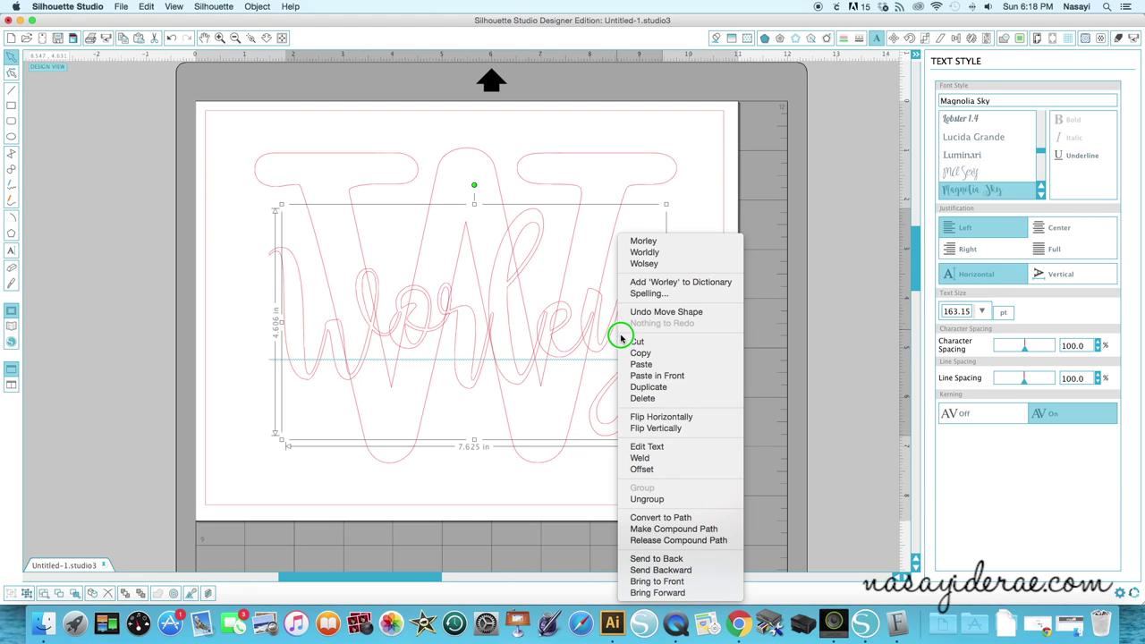
- Weld the overlapping Worley letters into one joined script shape
left_click(659, 458)
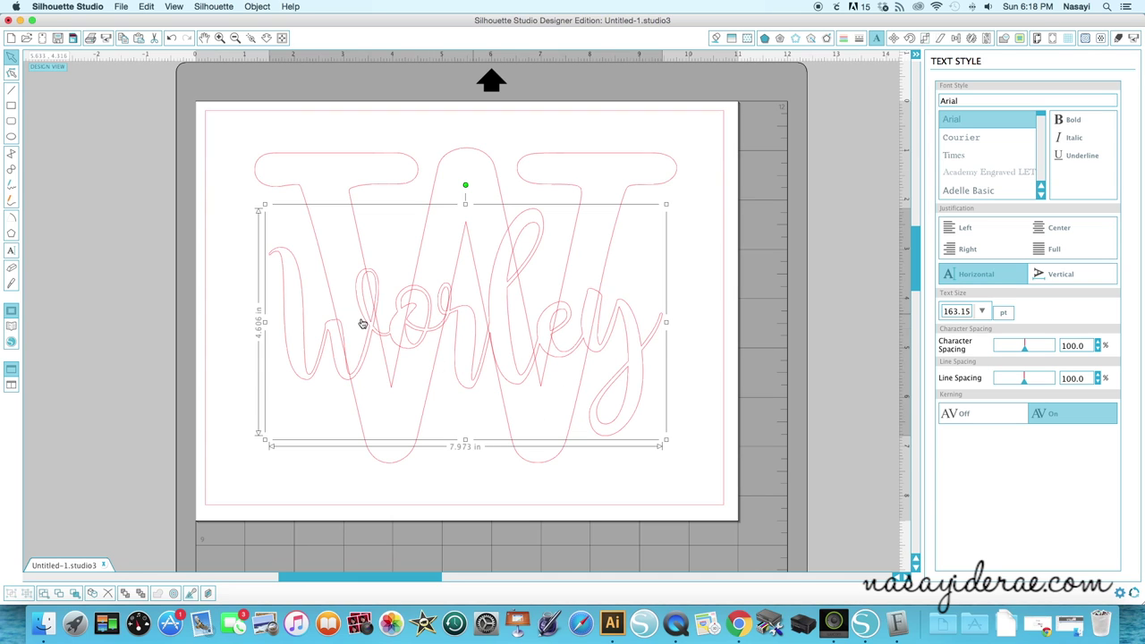
left_click(174, 596)
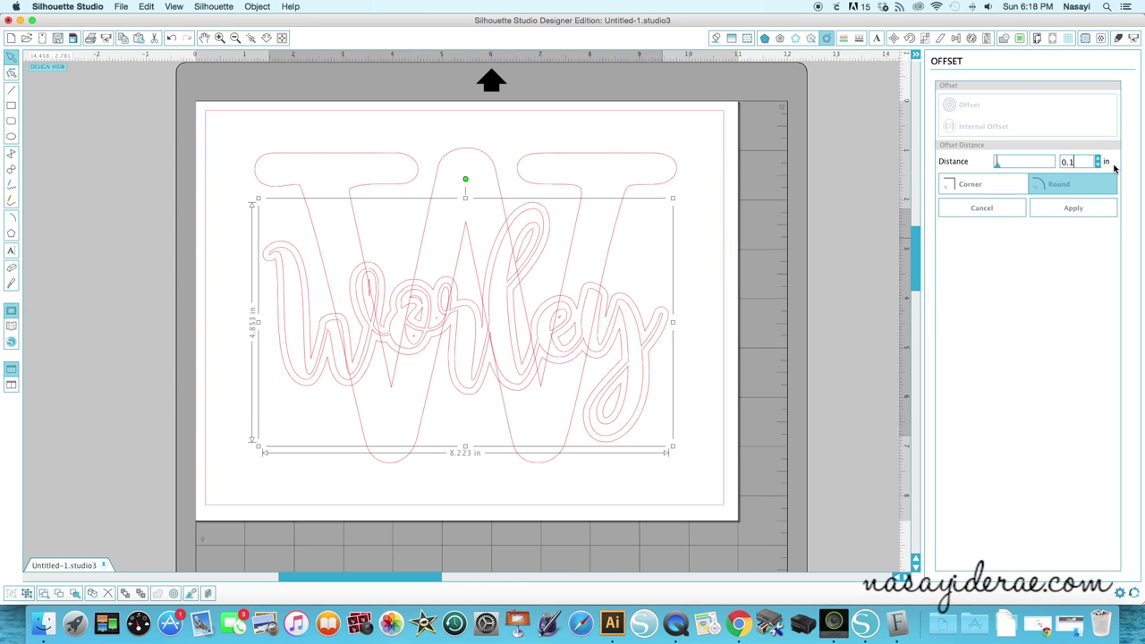
- Apply a 0.160 in Corner offset to Worley and move the original script off the page
type("0")
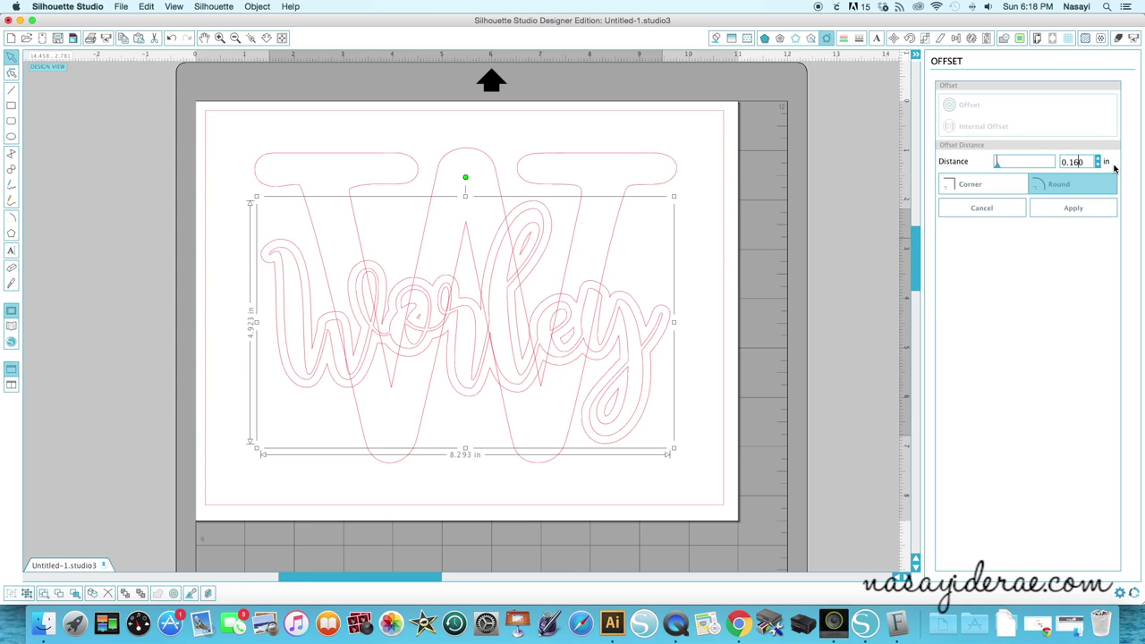
left_click(966, 187)
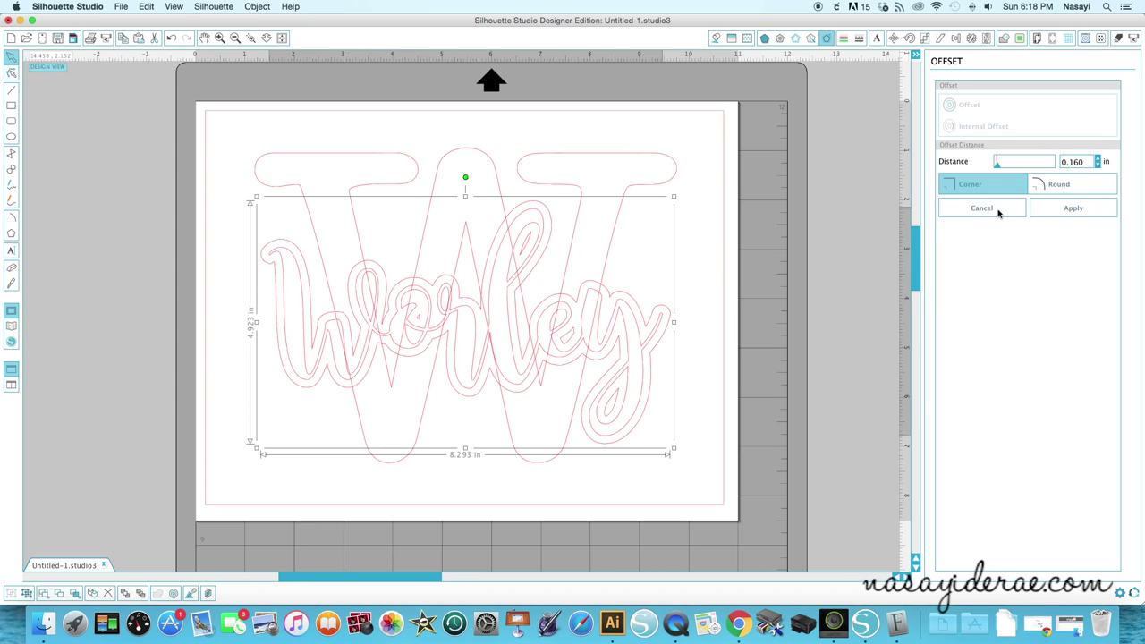
left_click(1075, 209)
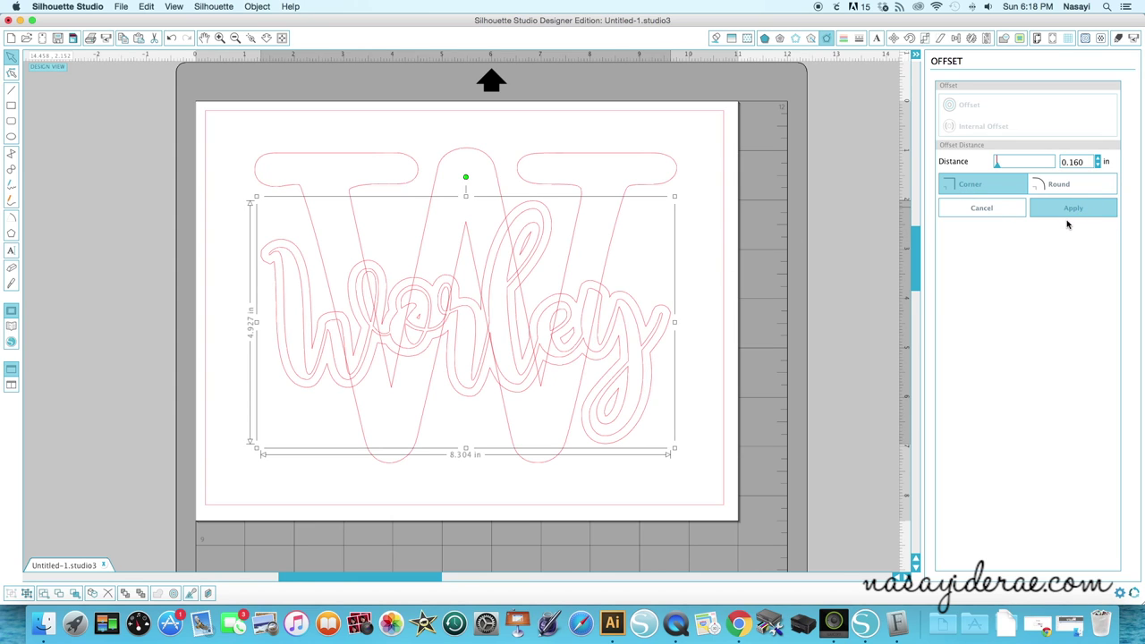
left_click_drag(599, 338, 192, 163)
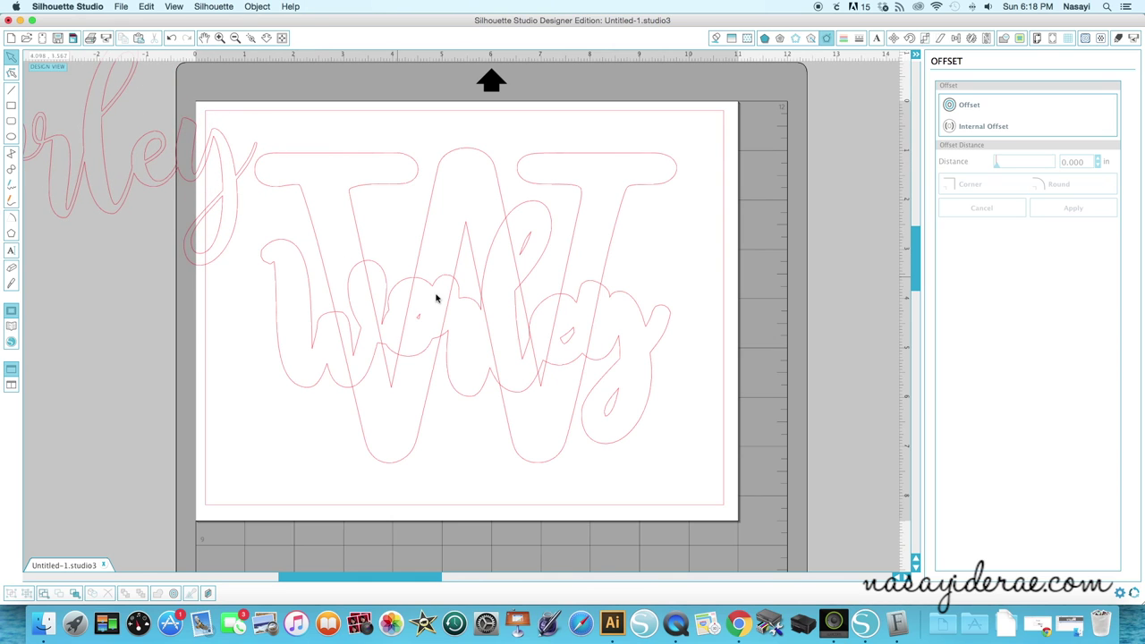
left_click(570, 366)
- Nudge the Worley outline lower, then select it together with the W
left_click_drag(570, 366, 573, 366)
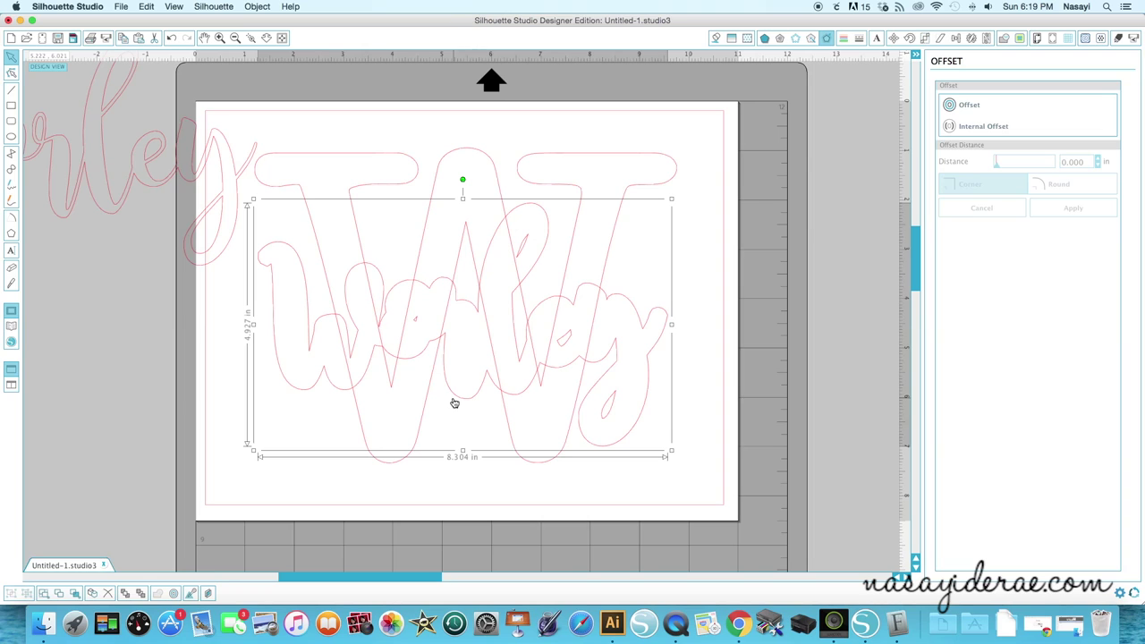
left_click(715, 240)
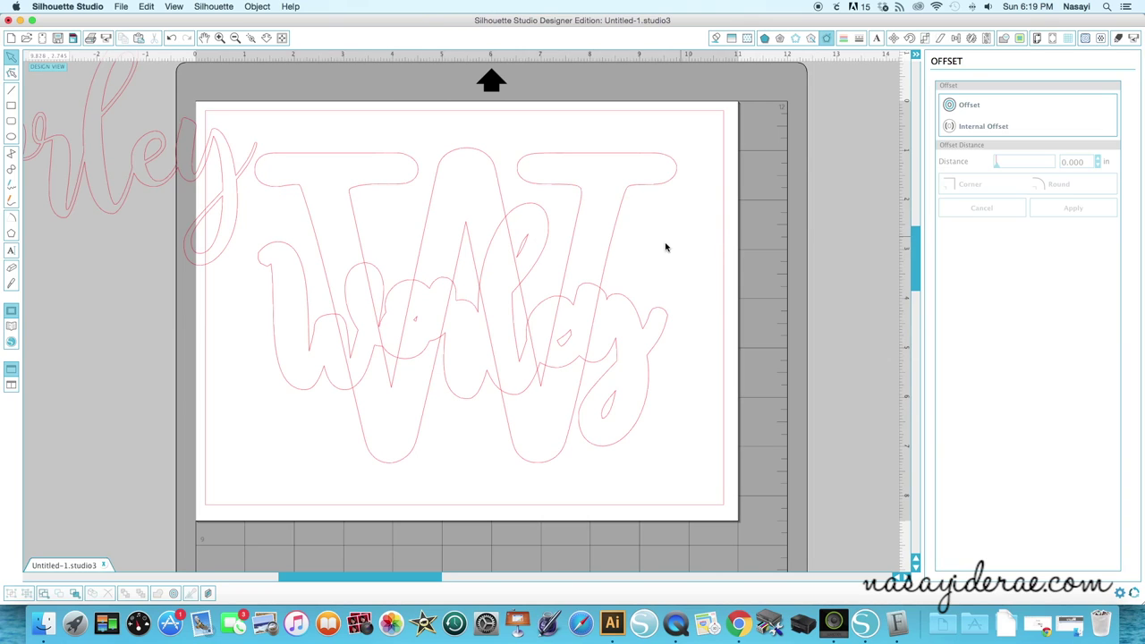
left_click(625, 302)
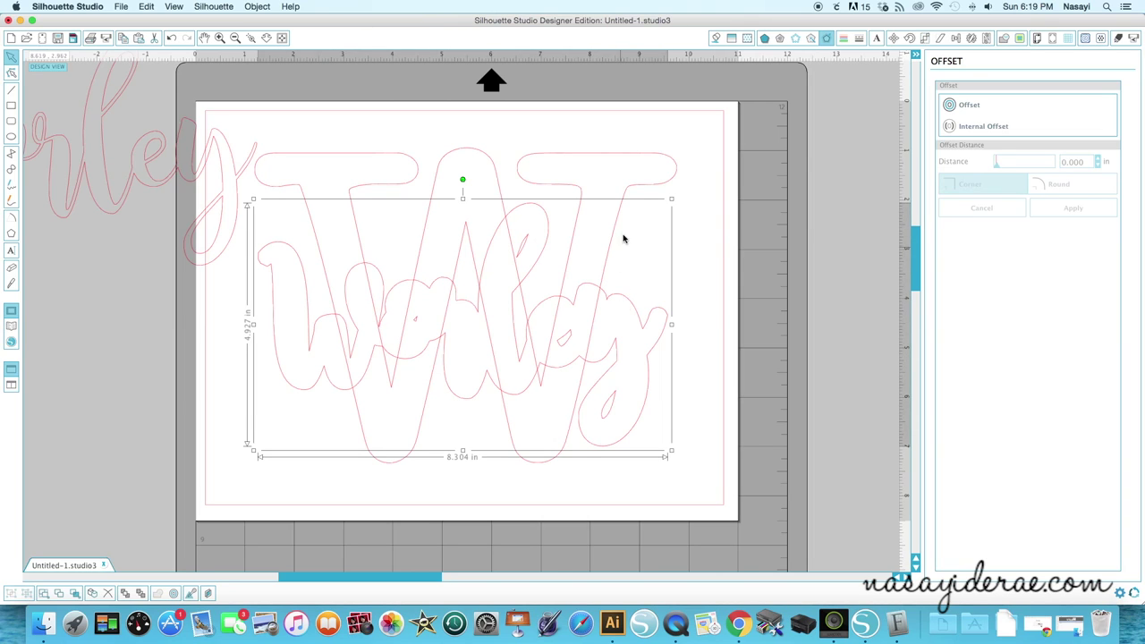
left_click(659, 190)
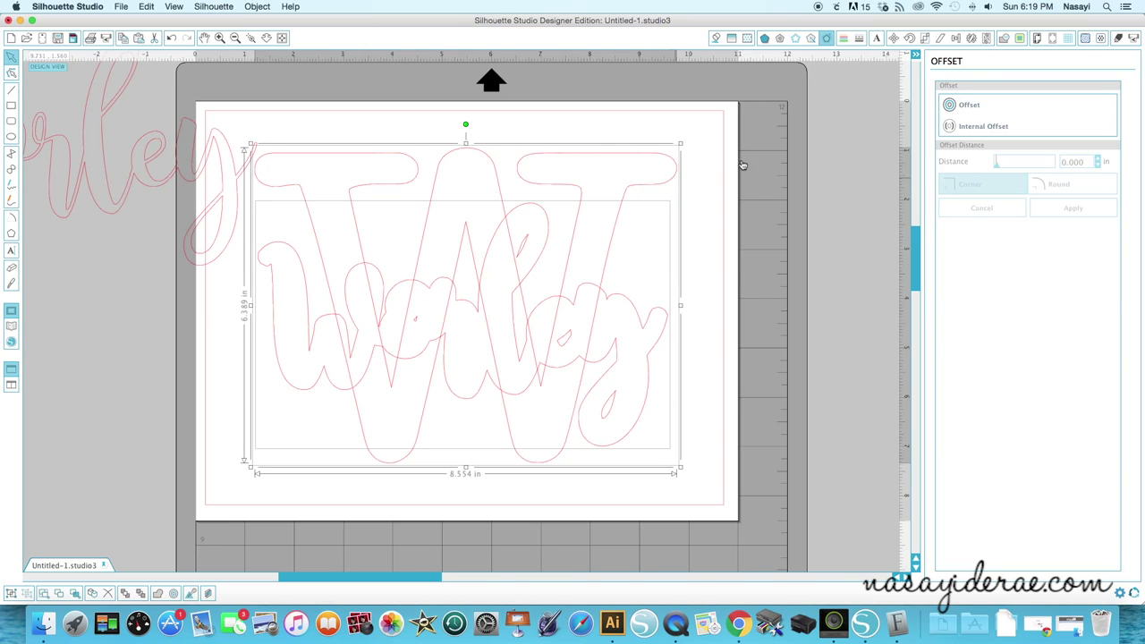
- Subtract the Worley offset outline from the W with the Modify panel's Subtract
left_click(1005, 37)
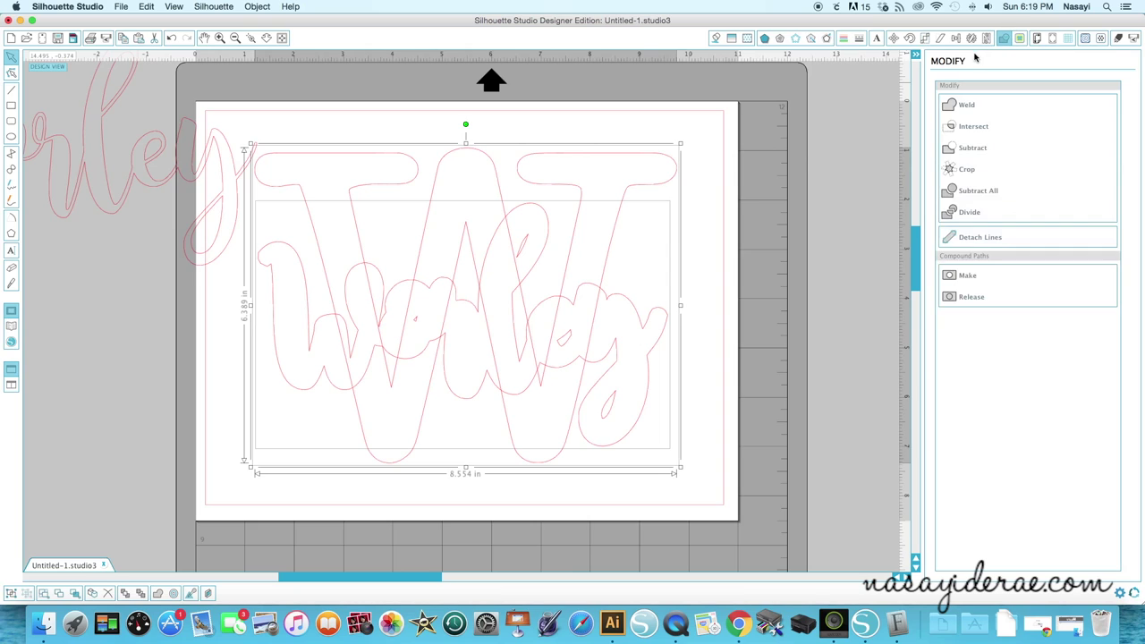
left_click(951, 151)
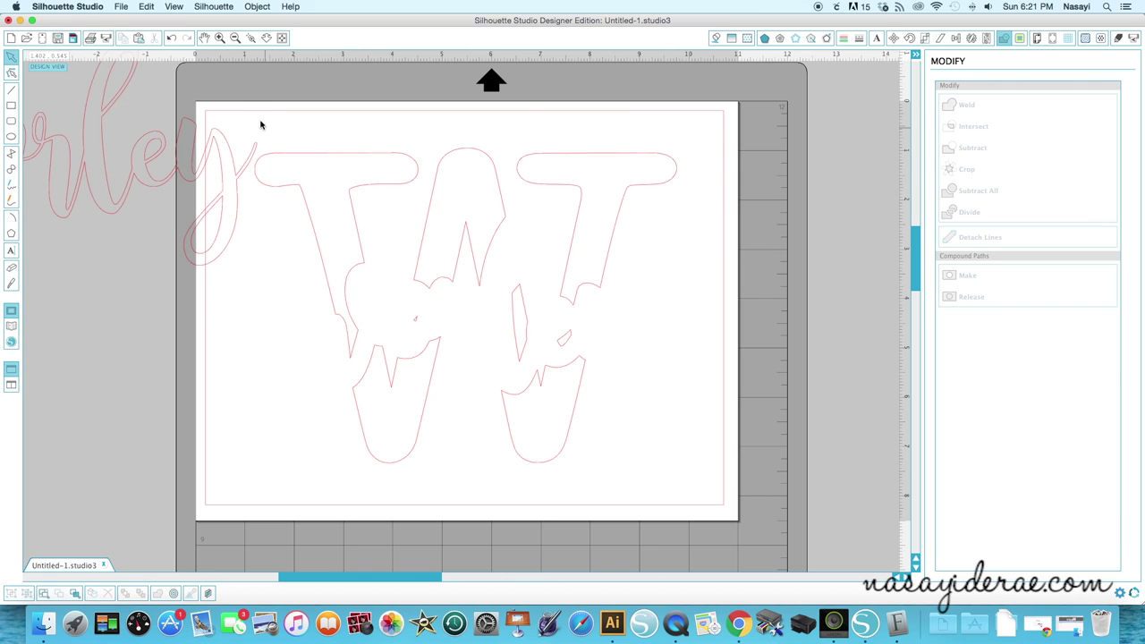
left_click(233, 98)
- Fill all the W pieces solid black
left_click_drag(232, 98, 700, 516)
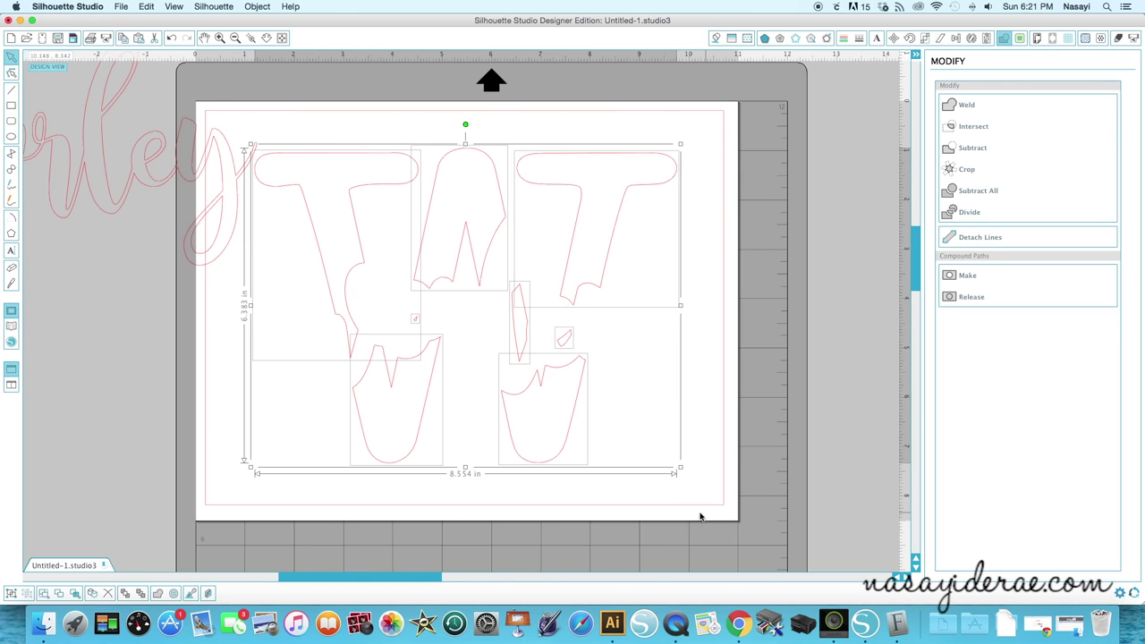
left_click(718, 39)
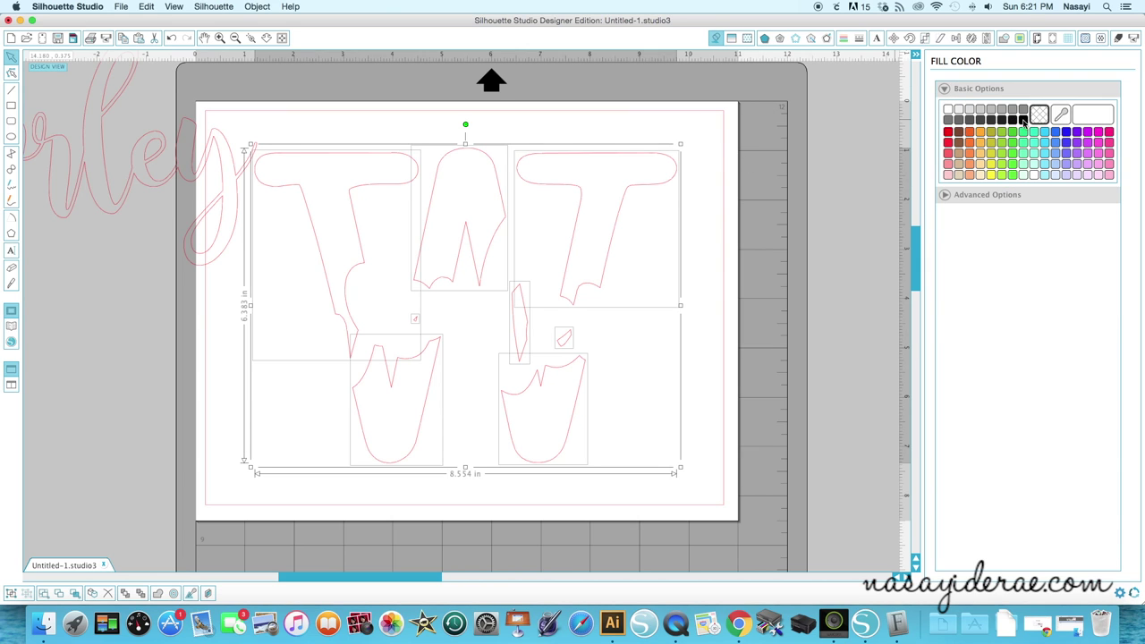
left_click(1023, 120)
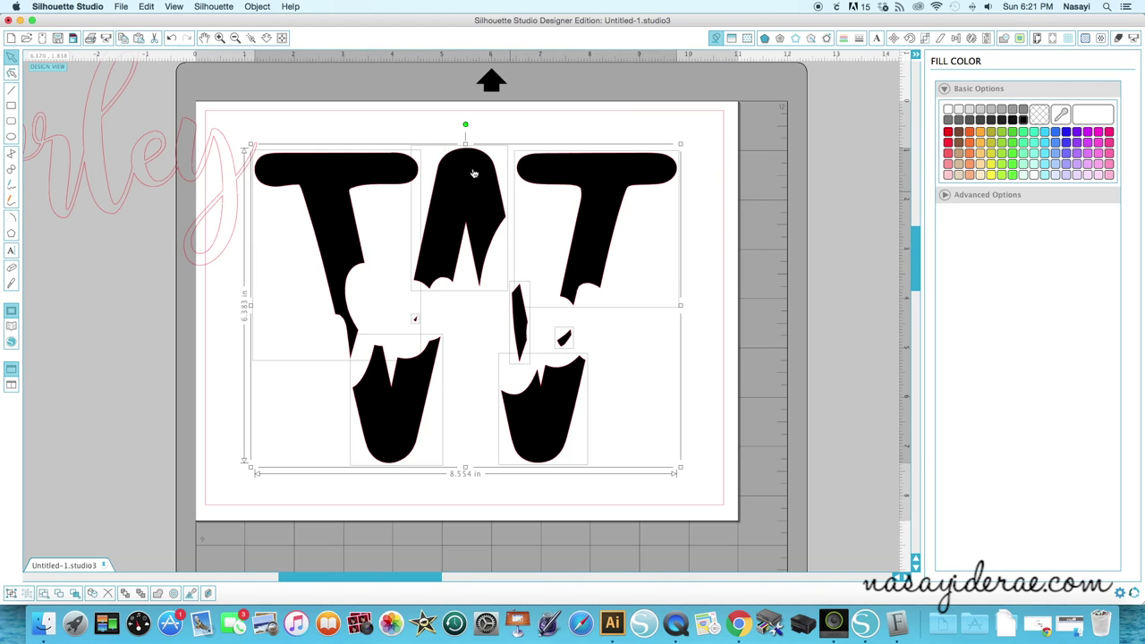
left_click(407, 87)
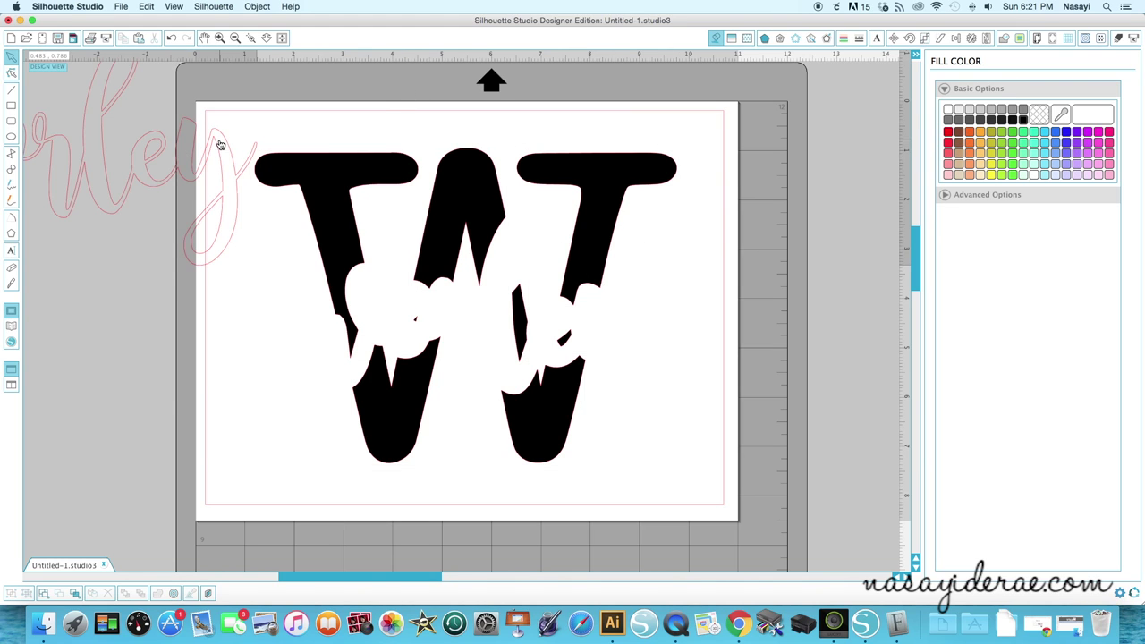
- Fill the Worley script black and move it into the gap in the W
left_click(220, 145)
left_click(1023, 120)
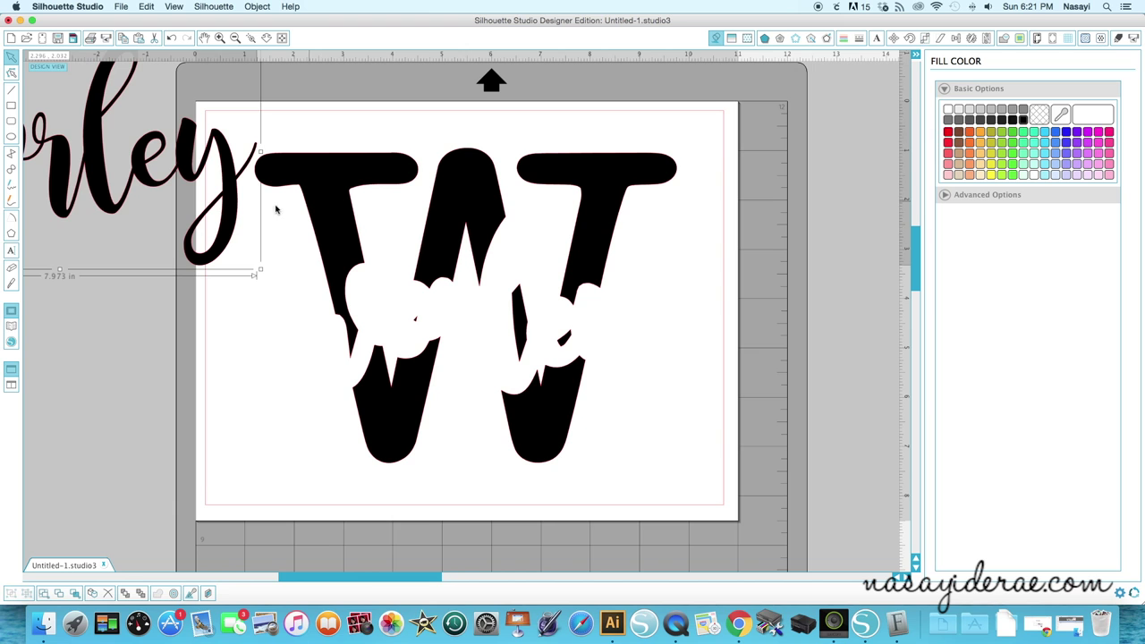
left_click_drag(272, 211, 631, 360)
left_click(762, 340)
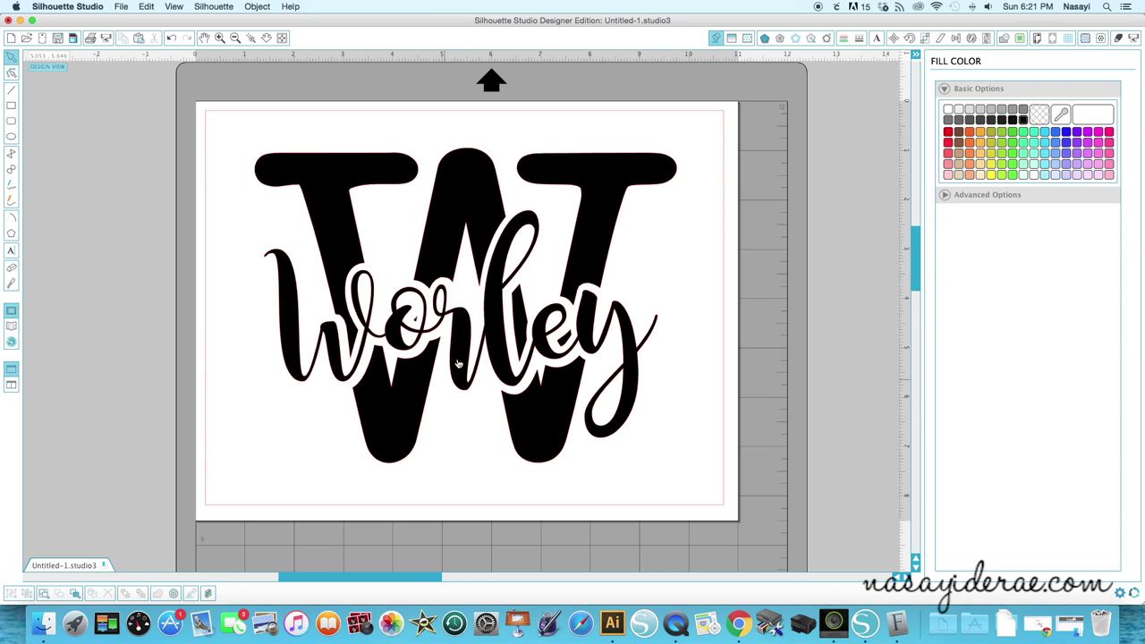
- Nudge the Worley script three steps right to centre it in the gap
left_click(513, 382)
key("Right")
key("Right")
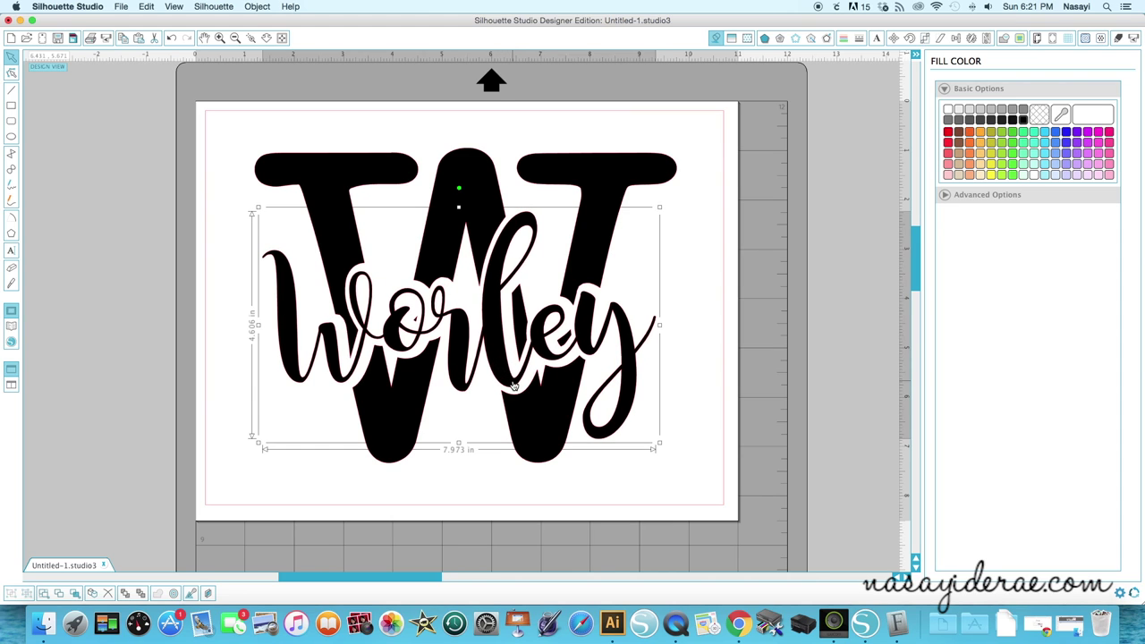
key("Right")
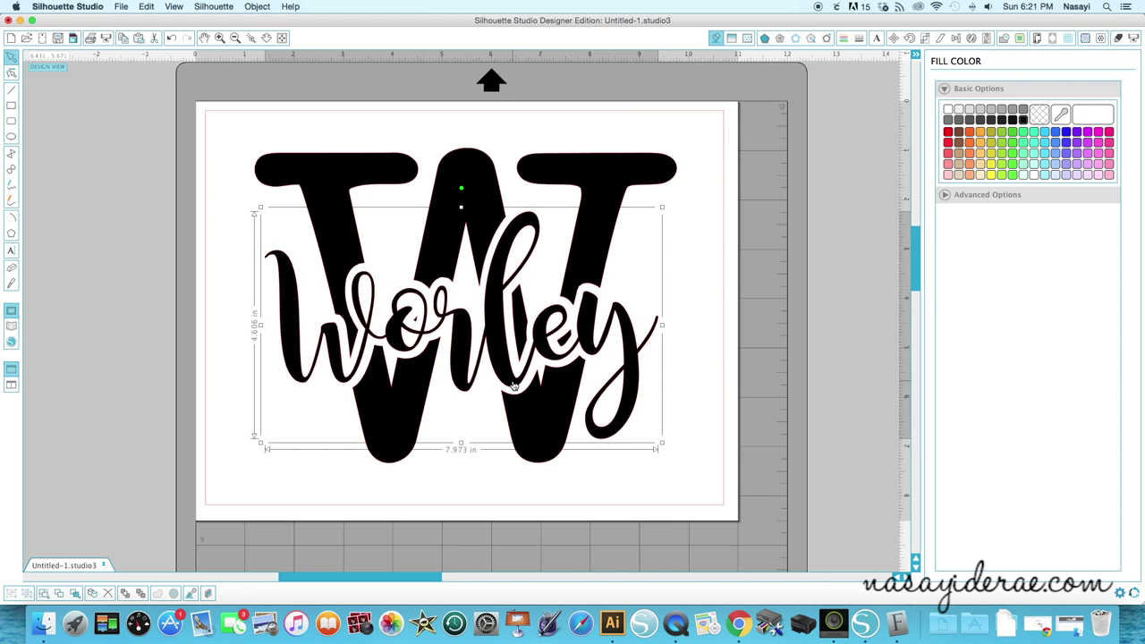
key("Right")
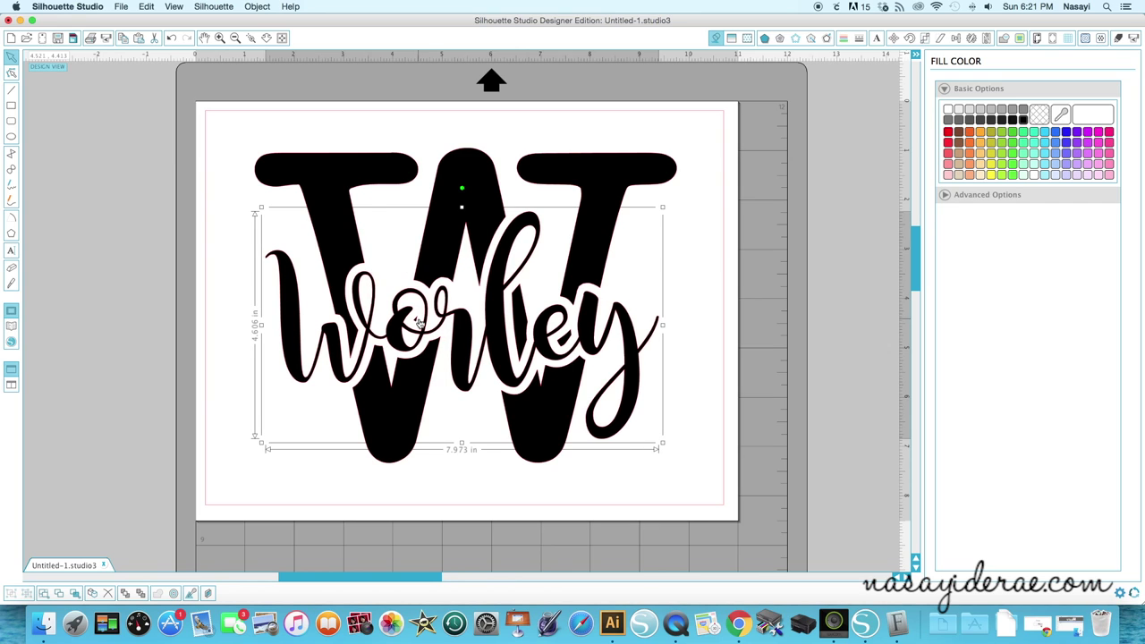
- Delete the stray piece inside the o of Worley
left_click(703, 262)
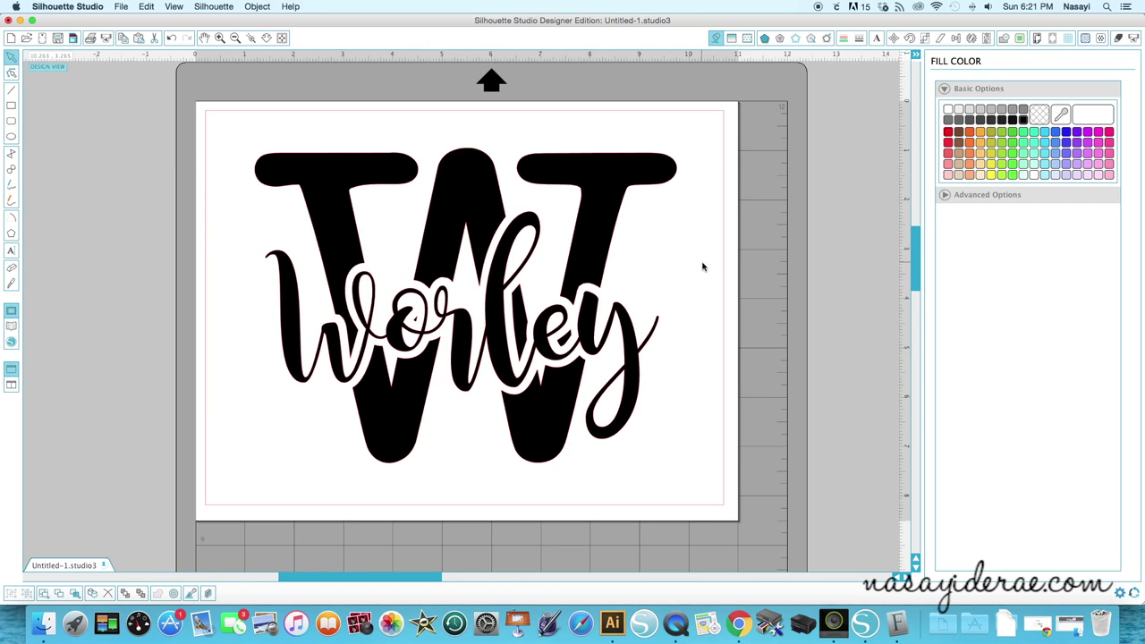
left_click(416, 326)
key("Delete")
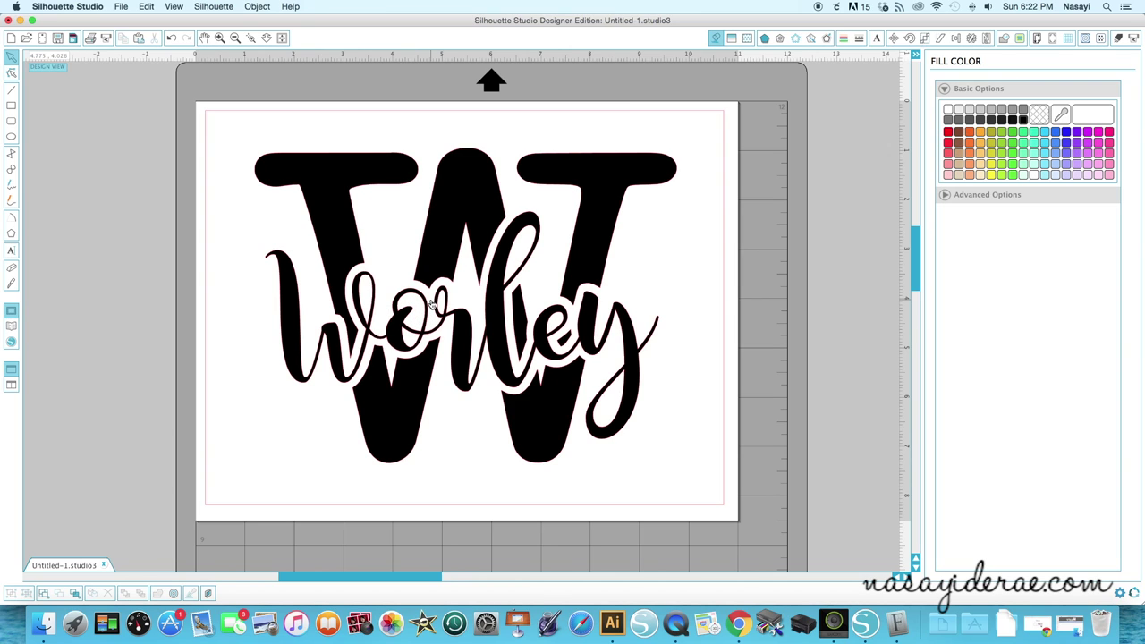